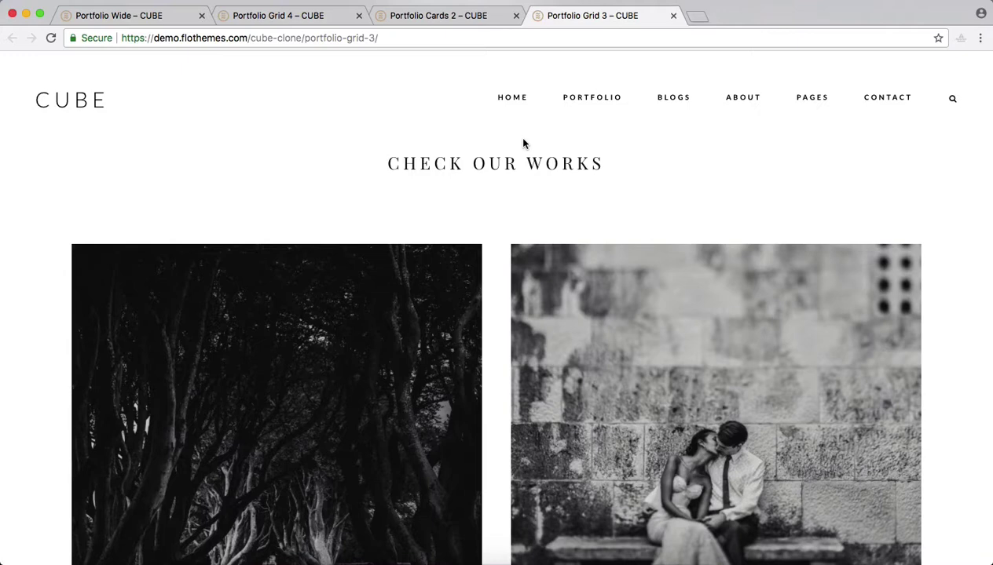
Preview the Listing layout template and apply it, confirming replacement of the page's existing blocks
scroll(524, 144, down, 4)
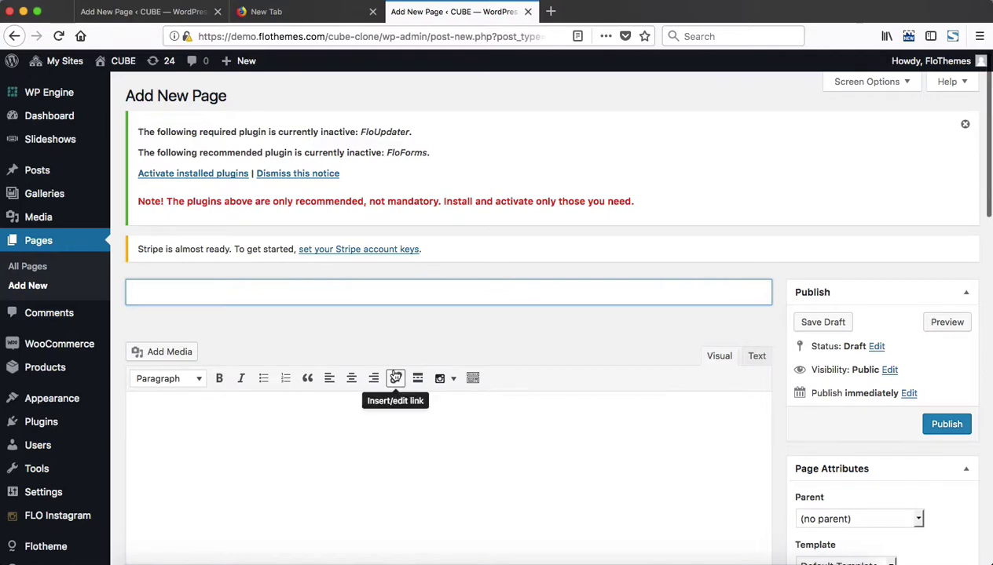
scroll(395, 374, down, 5)
scroll(394, 374, down, 5)
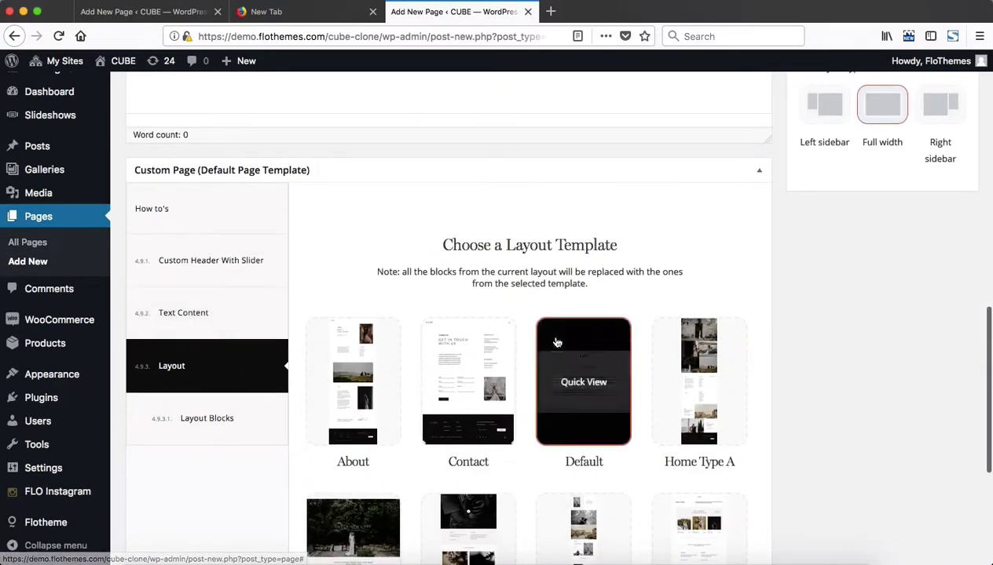
scroll(556, 342, down, 1)
scroll(691, 330, down, 2)
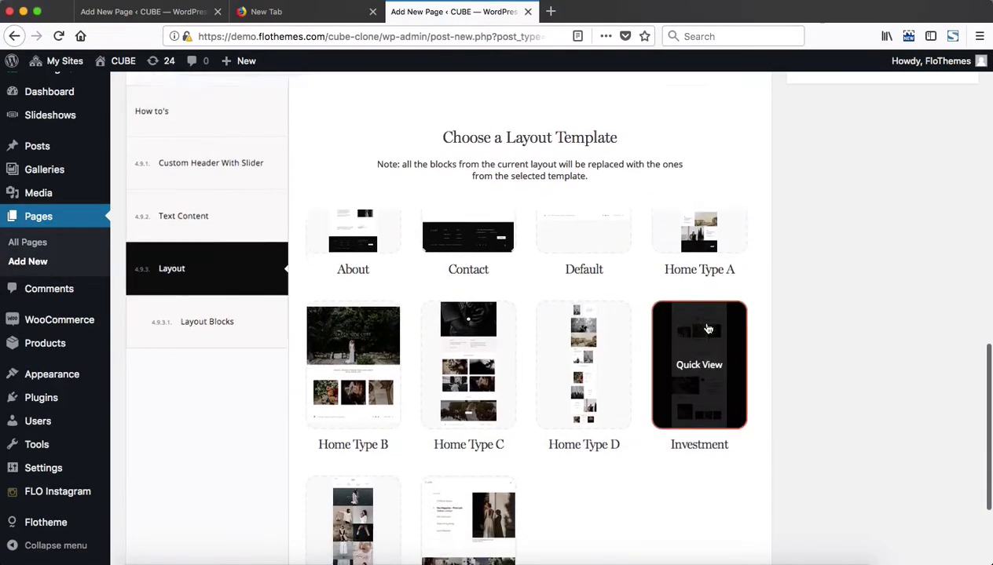
scroll(618, 433, down, 1)
click(374, 446)
scroll(683, 339, up, 3)
click(673, 287)
click(640, 270)
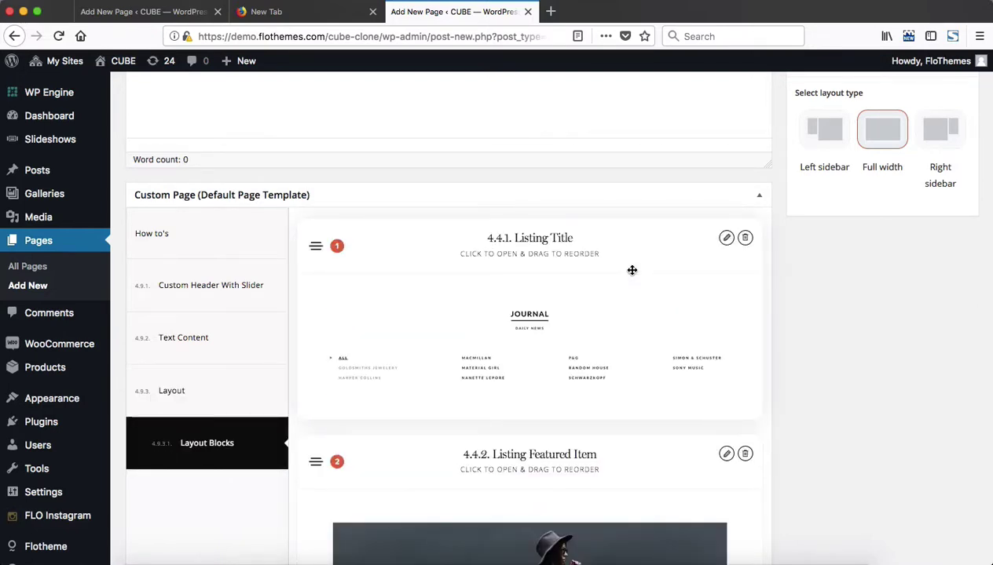
scroll(631, 270, down, 4)
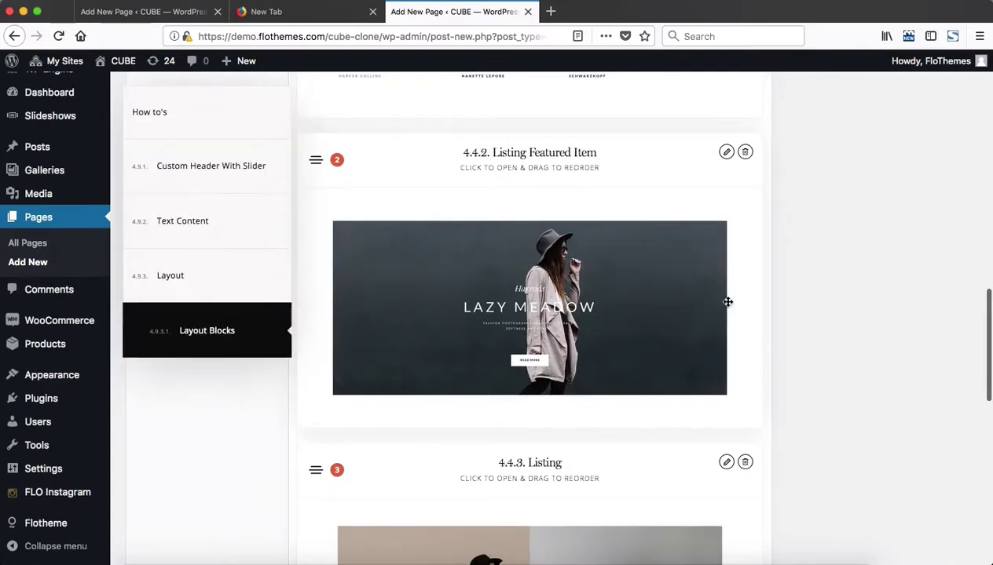
scroll(727, 301, down, 3)
scroll(727, 302, up, 4)
scroll(727, 302, down, 4)
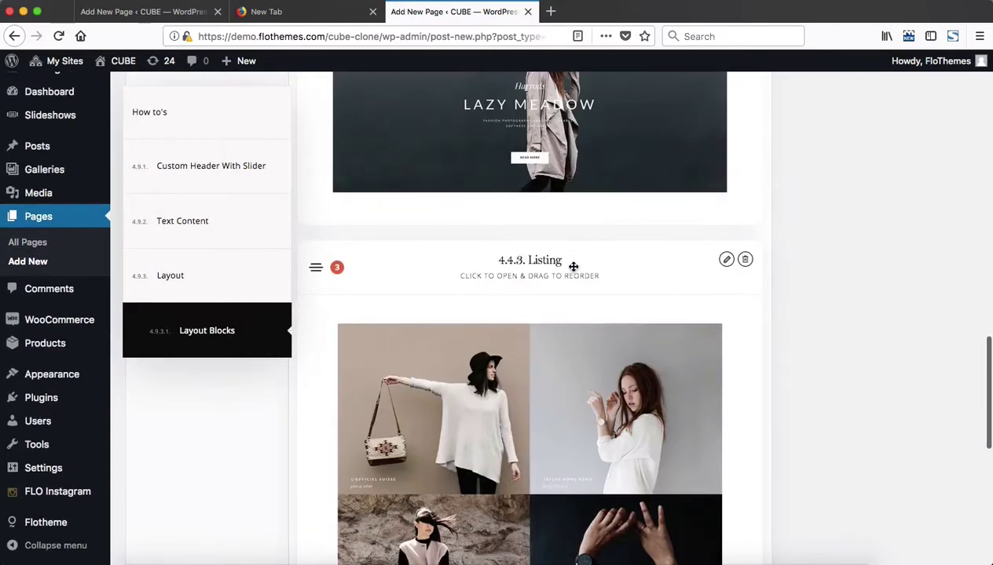
scroll(574, 267, up, 8)
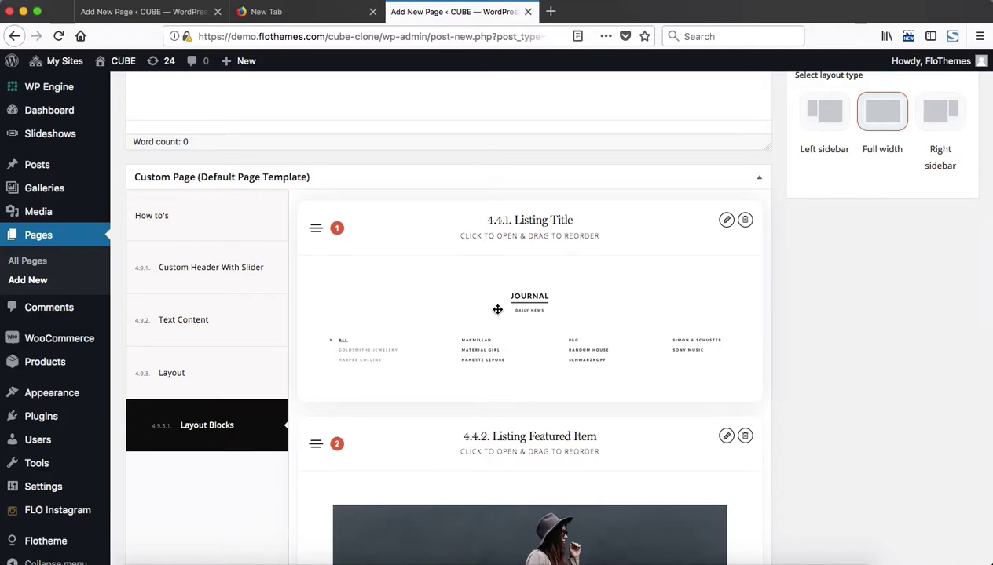
click(518, 234)
scroll(519, 235, down, 5)
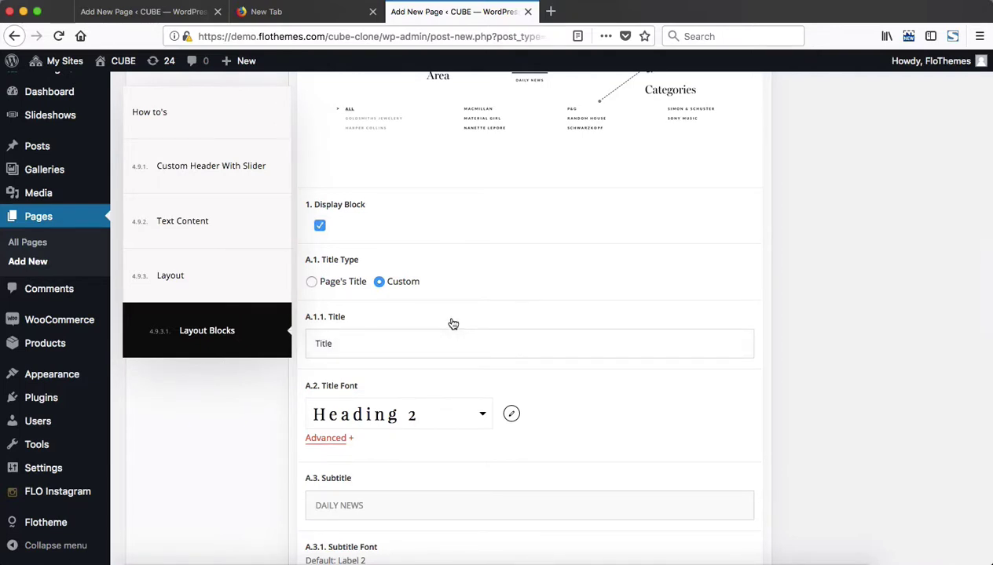
scroll(453, 324, down, 4)
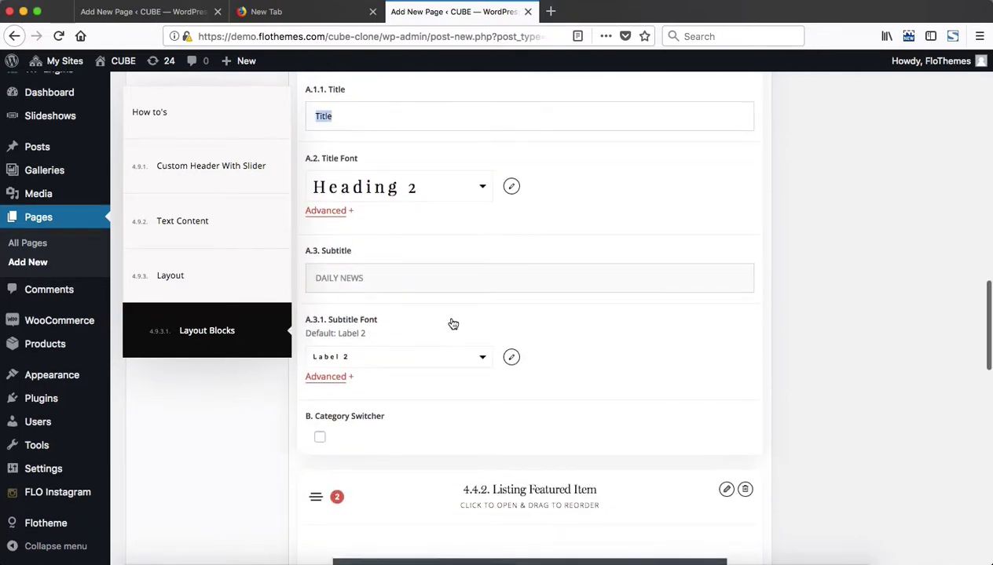
scroll(453, 323, up, 8)
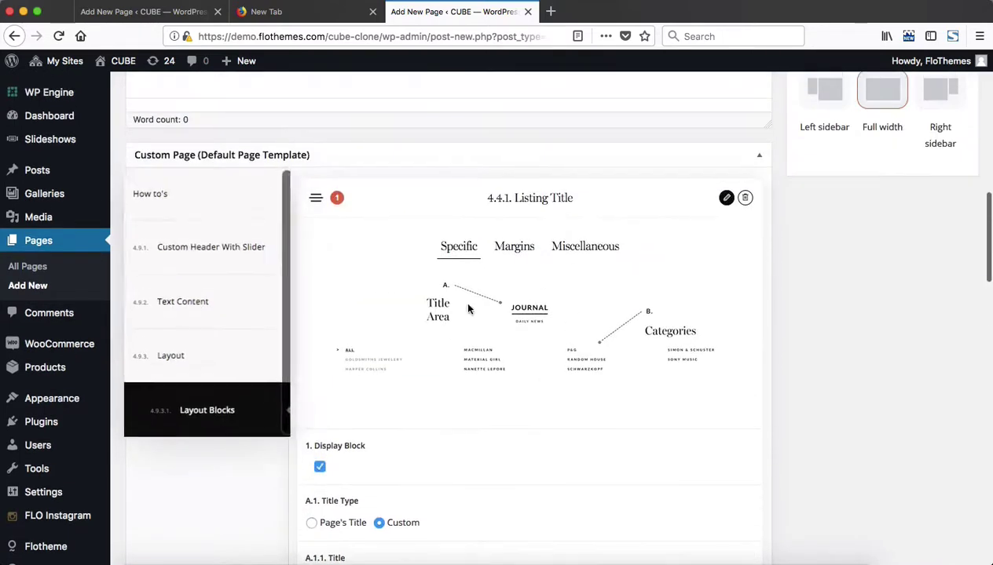
click(483, 204)
scroll(598, 272, down, 5)
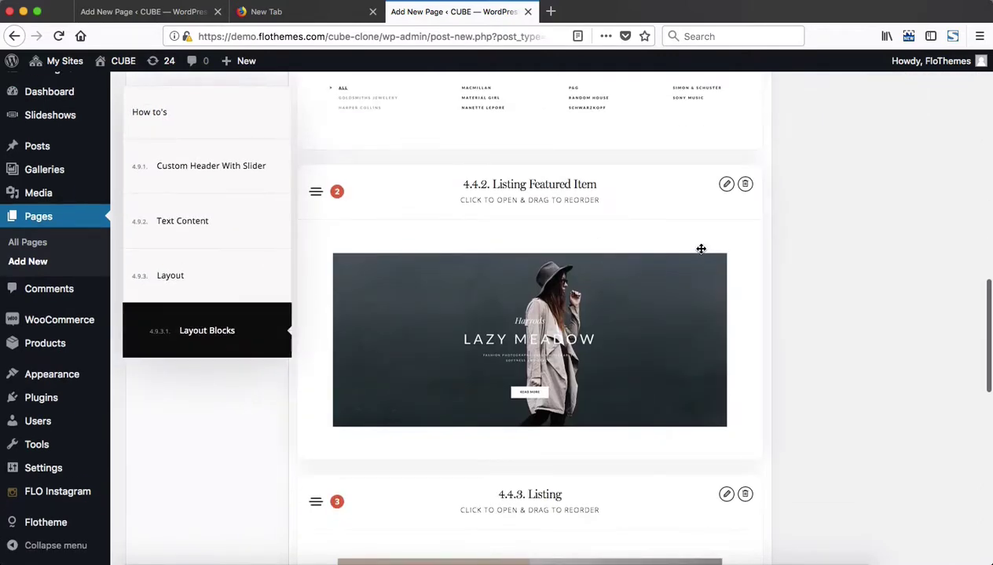
scroll(537, 196, down, 3)
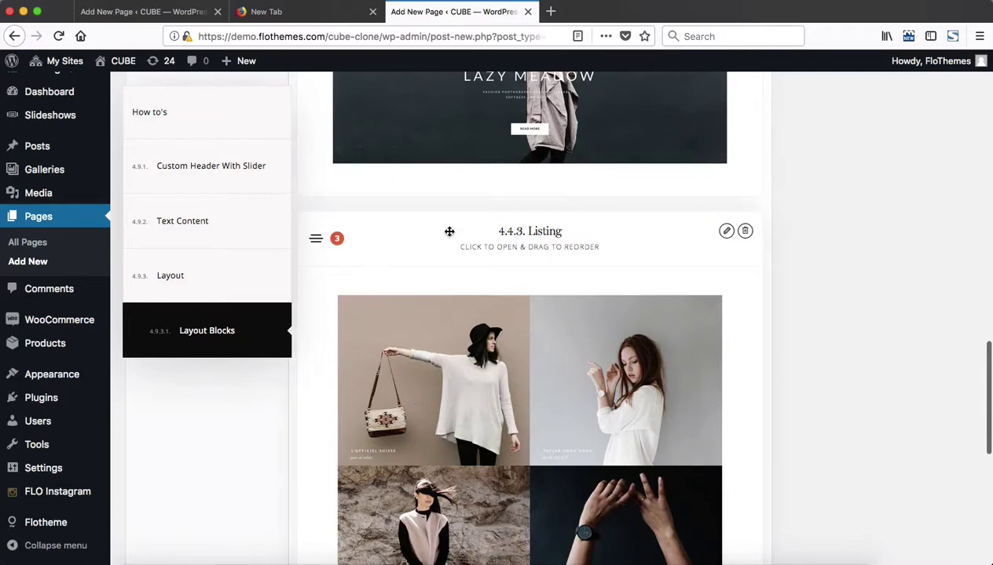
Set the 4.4.3 Listing block's 'What to list?' to Gallery, leaving gallery categories unselected
click(449, 232)
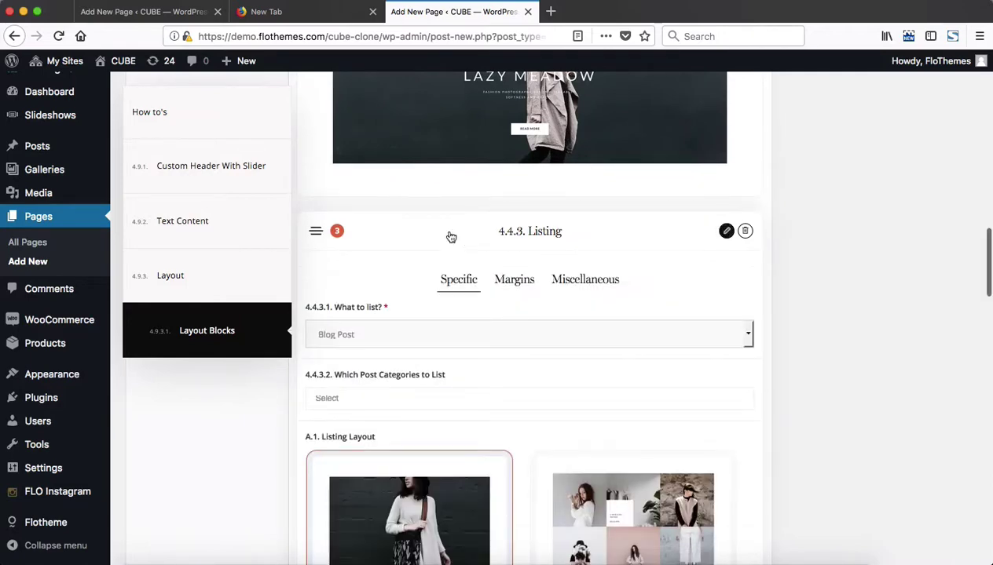
click(421, 346)
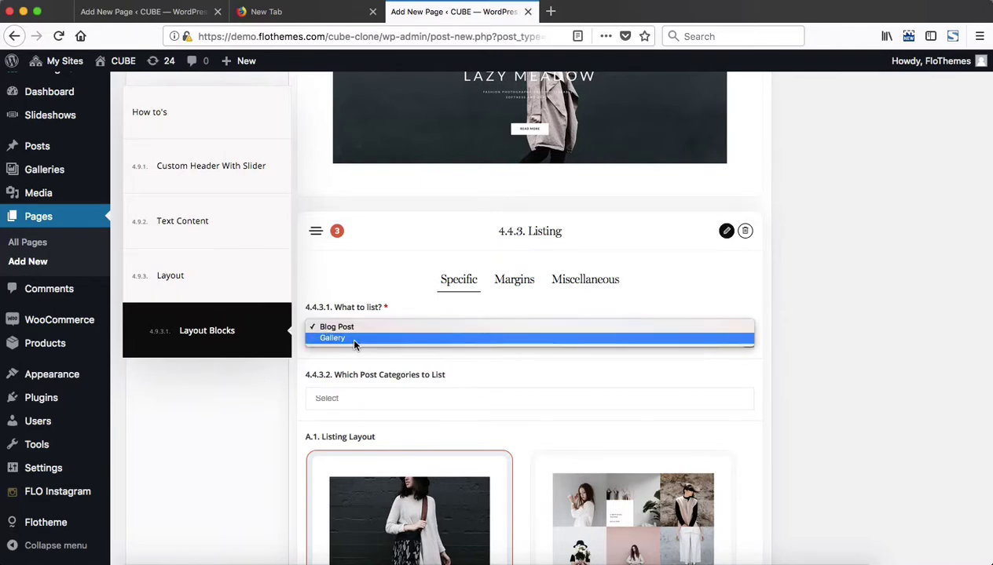
click(671, 337)
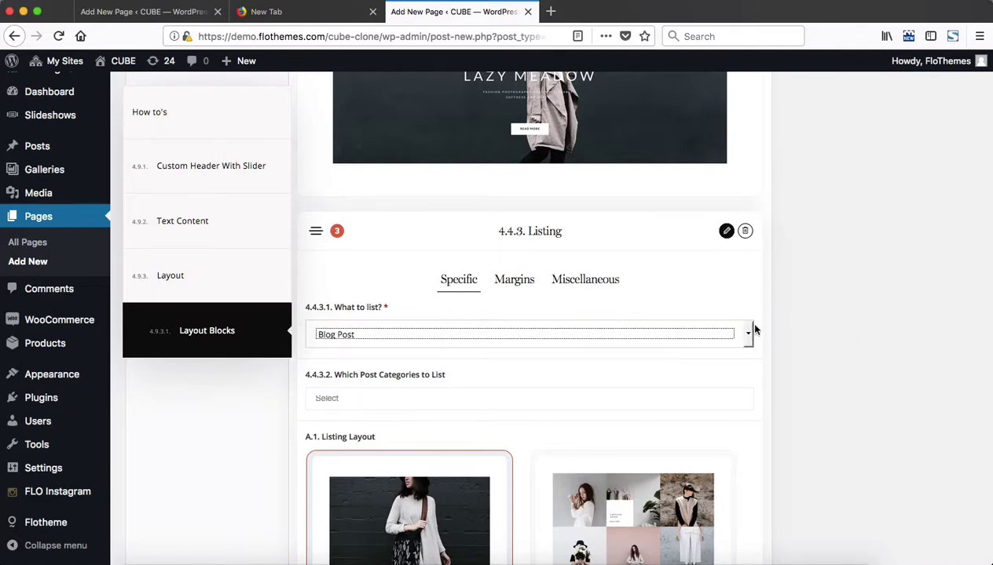
scroll(829, 325, down, 3)
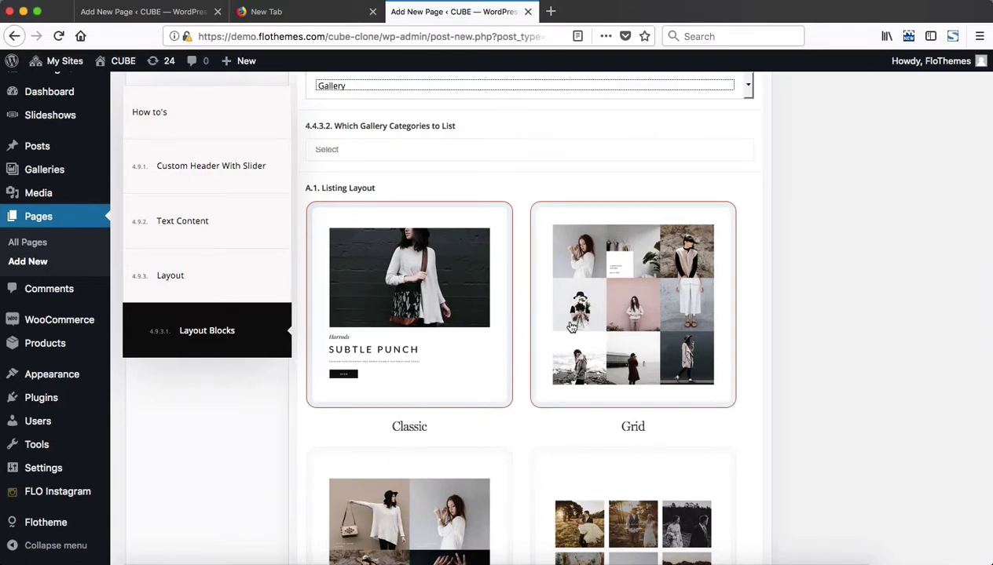
click(436, 145)
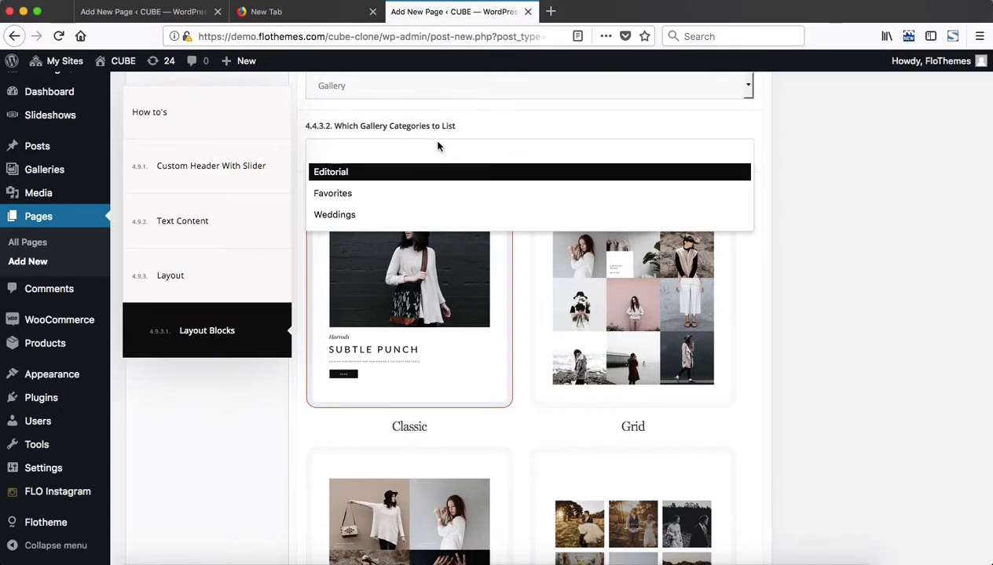
click(814, 242)
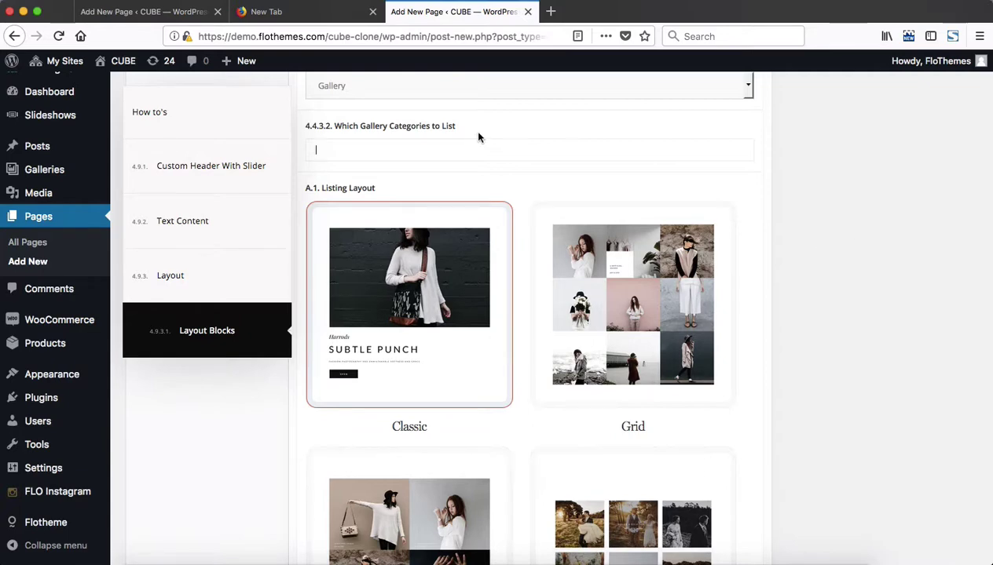
click(499, 150)
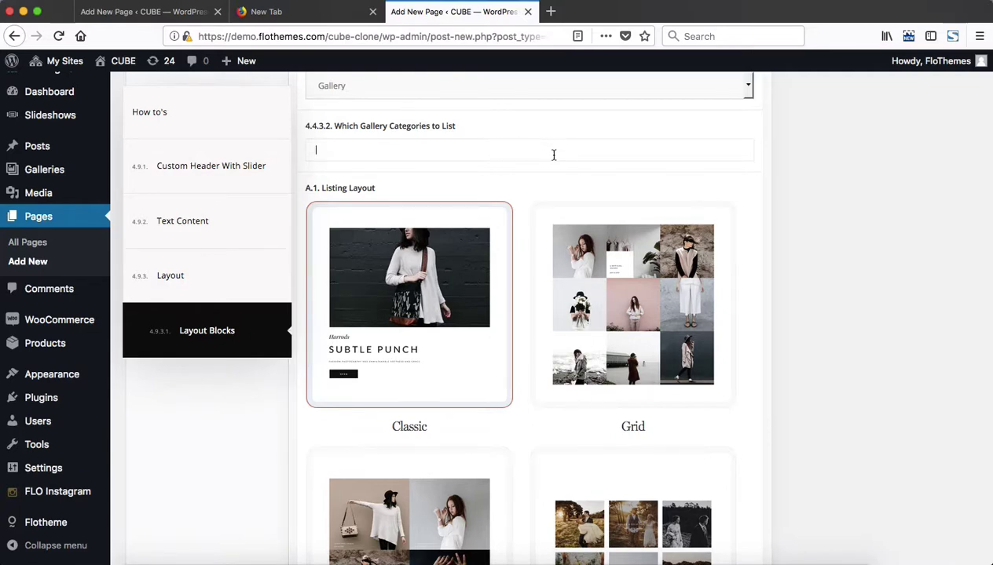
click(871, 203)
scroll(870, 203, down, 10)
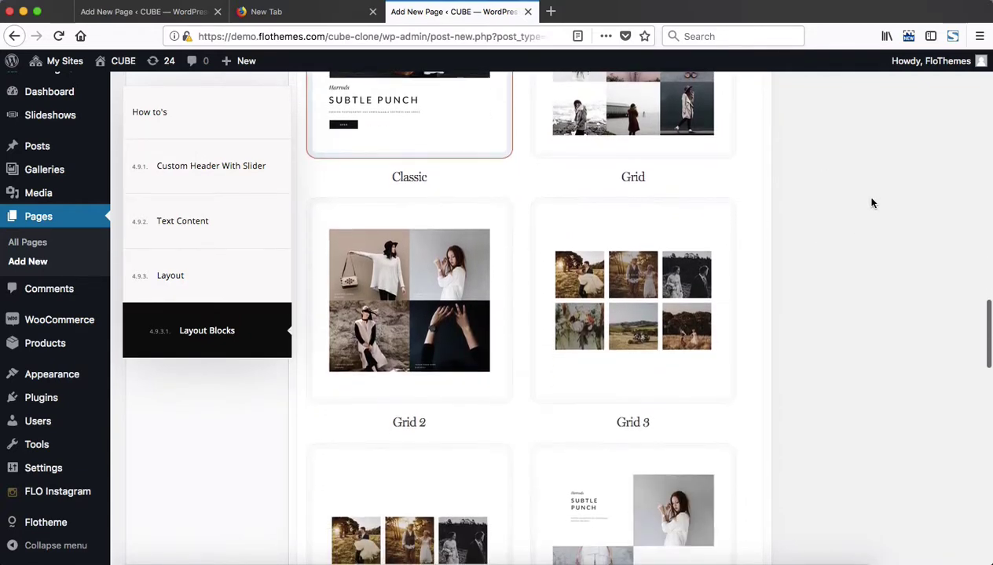
scroll(871, 202, down, 2)
scroll(871, 203, up, 5)
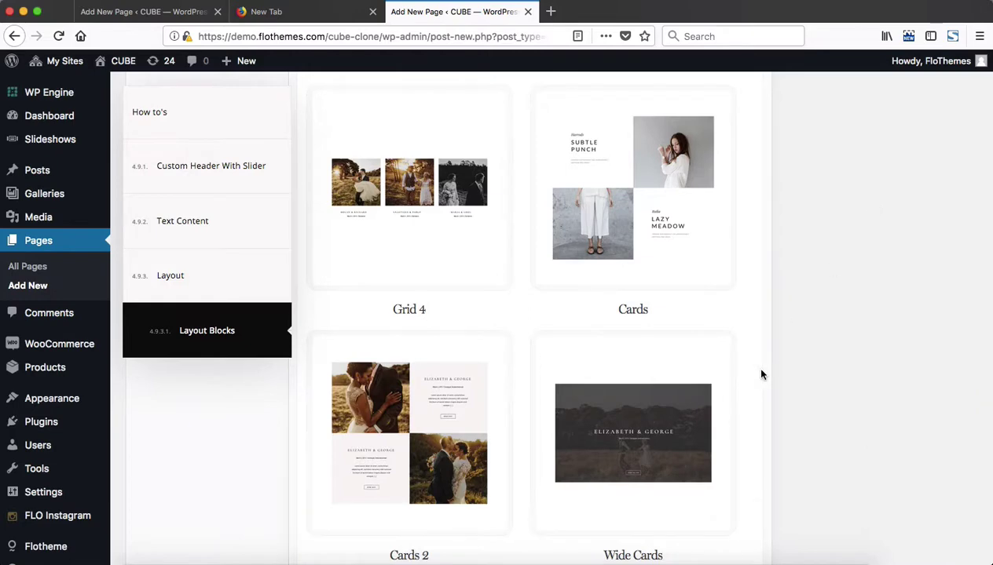
scroll(746, 366, down, 2)
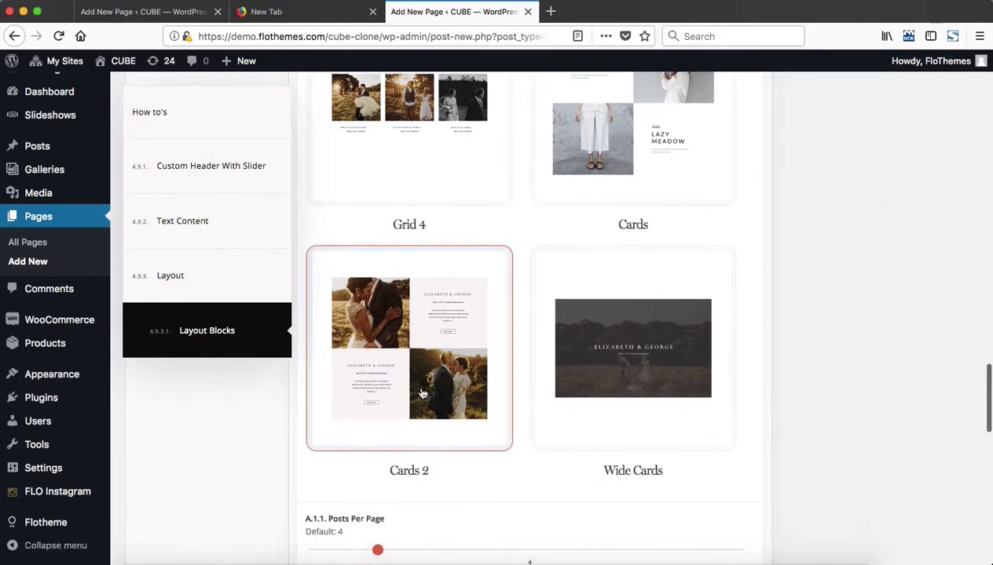
scroll(418, 392, up, 3)
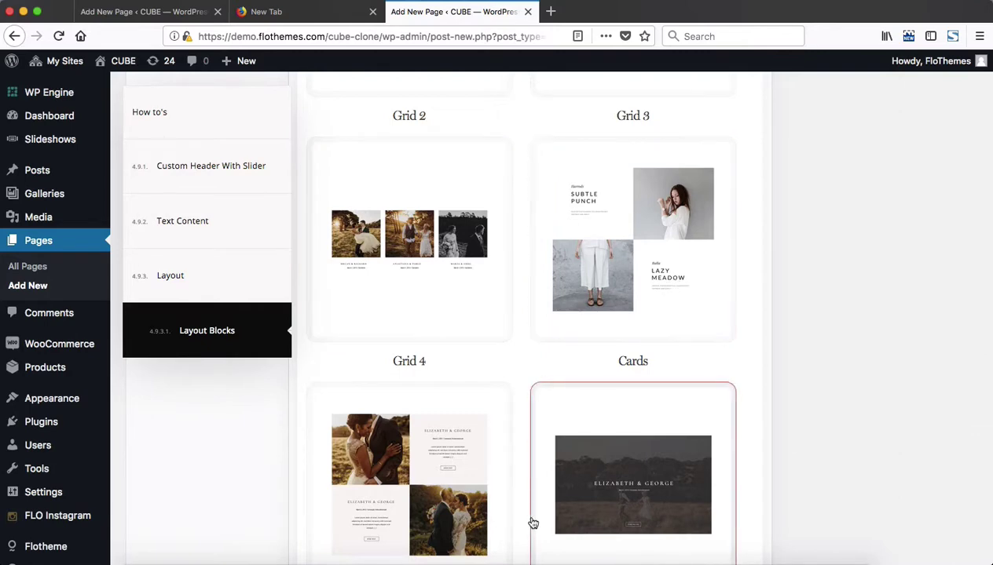
scroll(648, 451, down, 4)
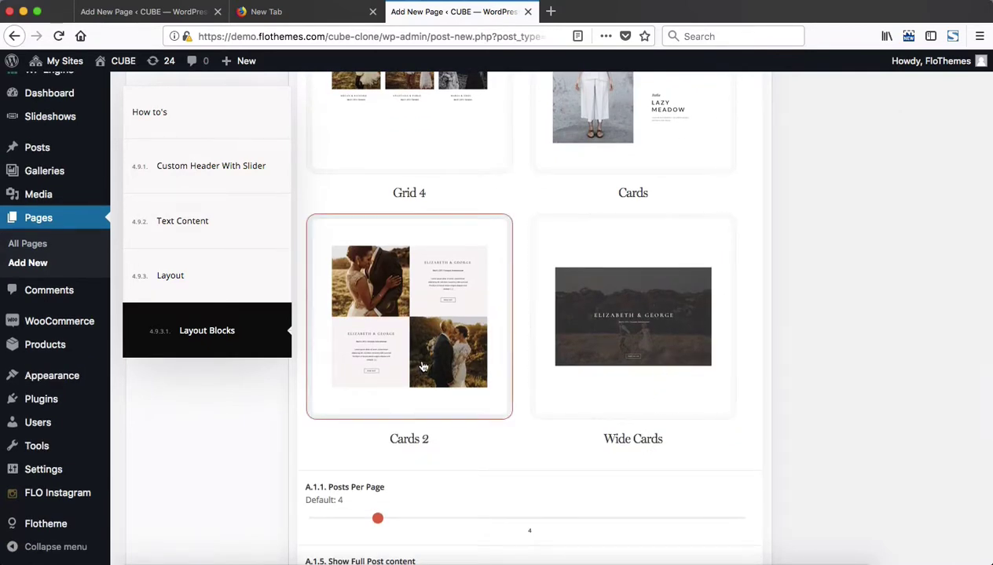
scroll(423, 362, up, 4)
scroll(422, 365, up, 5)
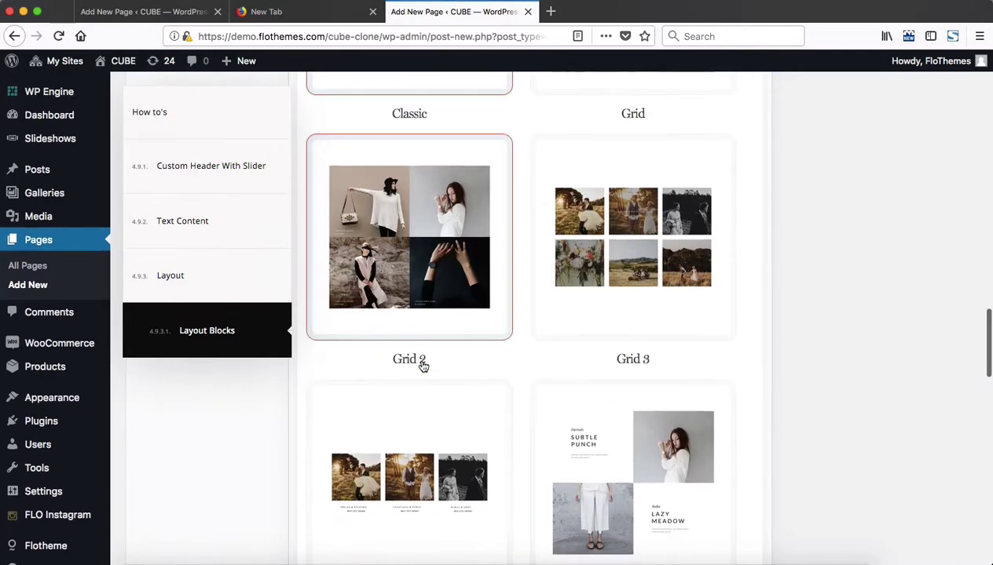
scroll(422, 366, down, 2)
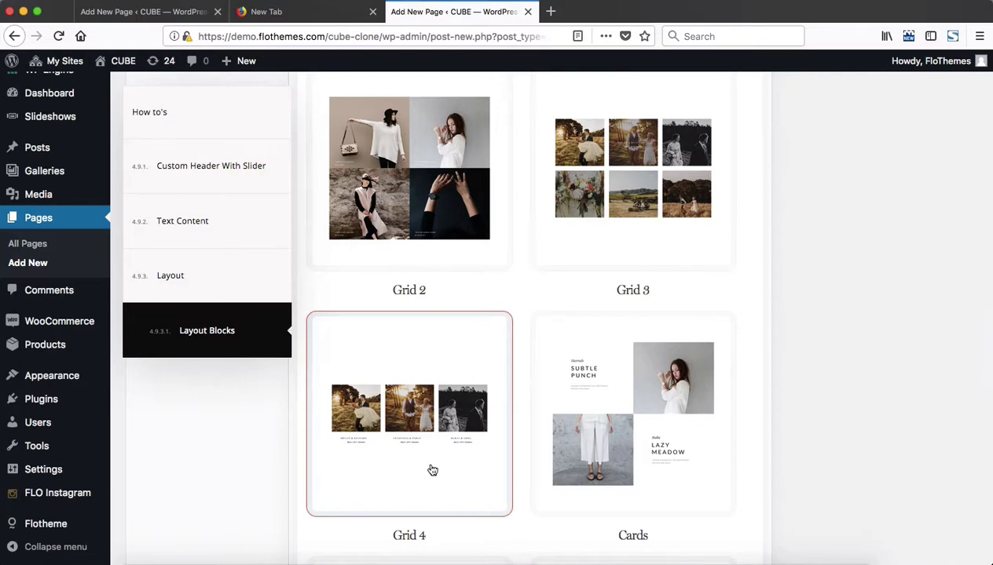
scroll(432, 470, up, 4)
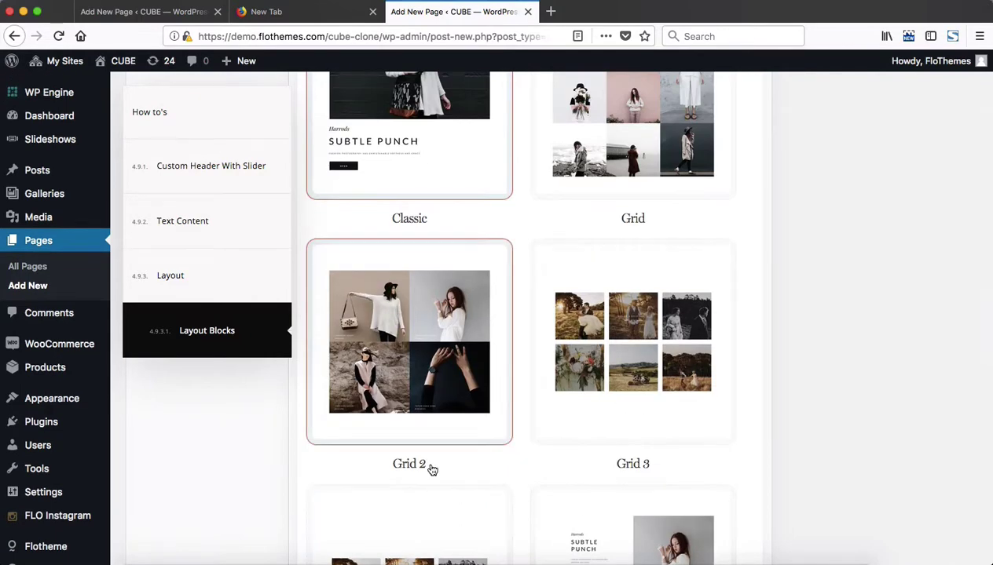
scroll(431, 470, down, 10)
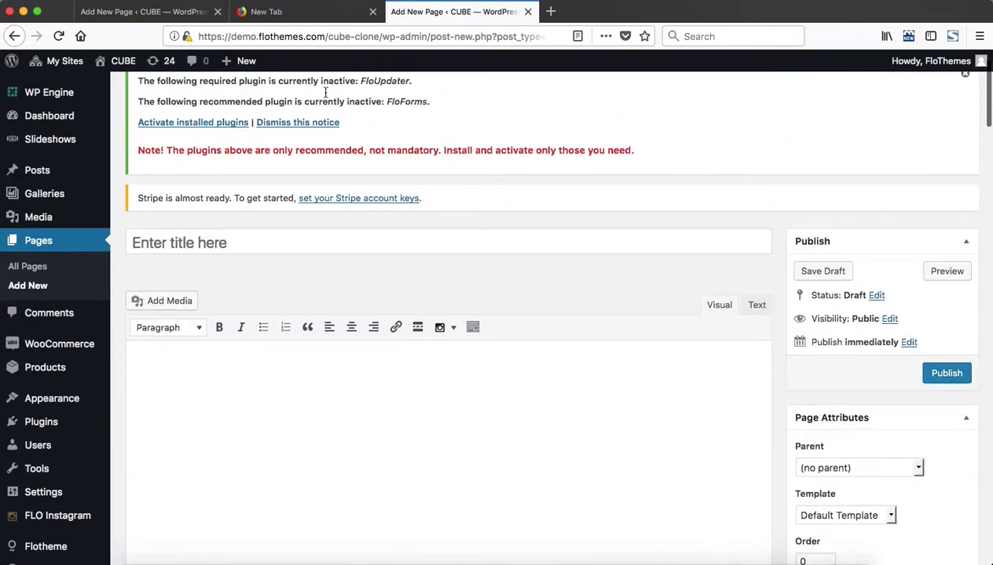
Reload Add New Page, discarding the unsaved layout, and switch to Google Chrome
click(360, 36)
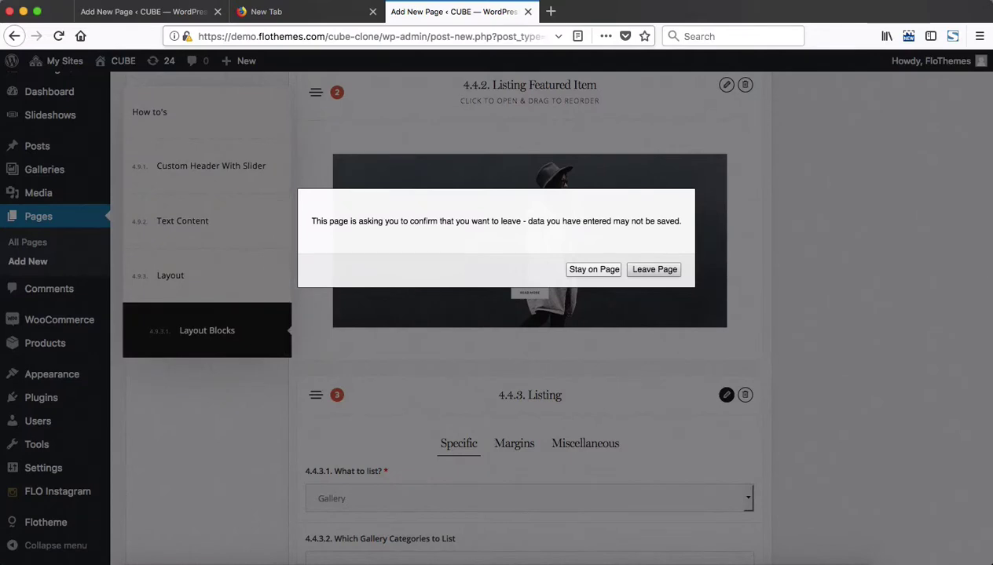
key(Return)
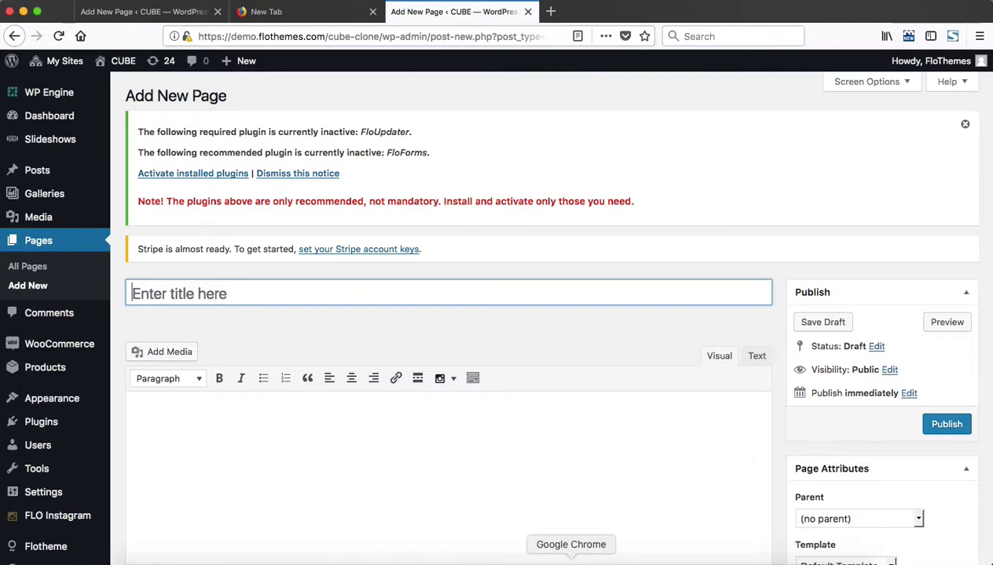
click(576, 558)
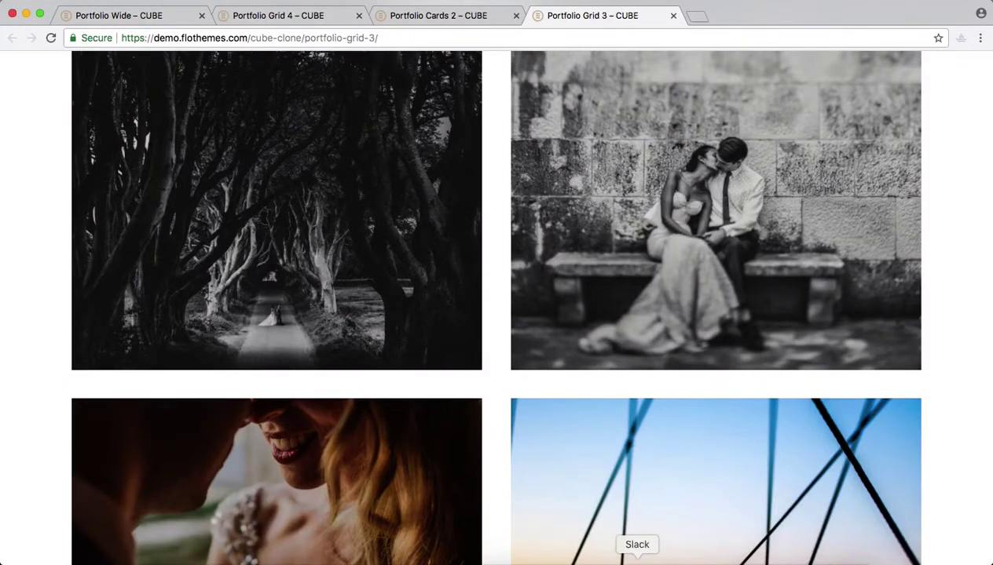
Send the reply 'и що, как тебе' in the Gmail inbox chat
click(780, 559)
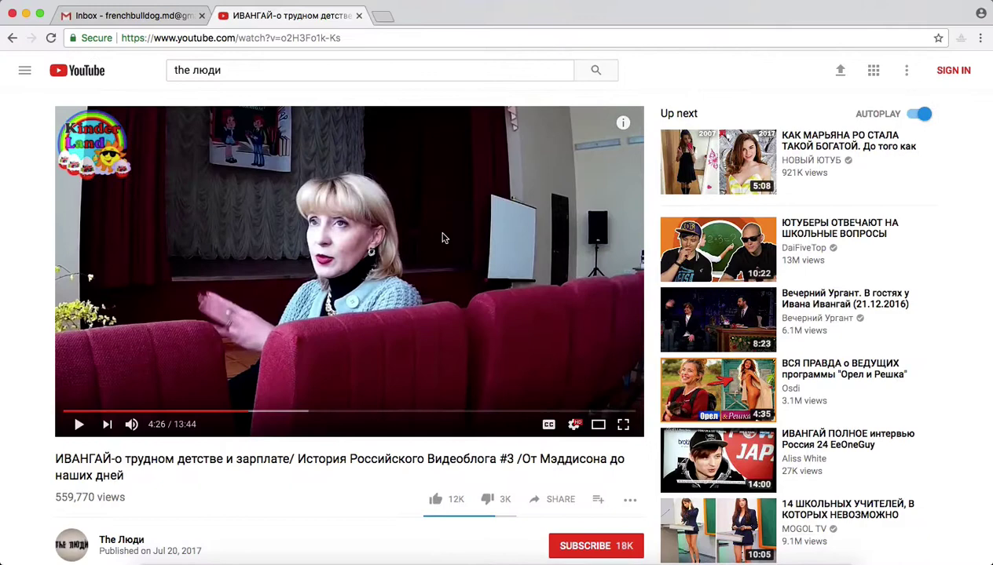
click(119, 20)
text(и що, как тбе)
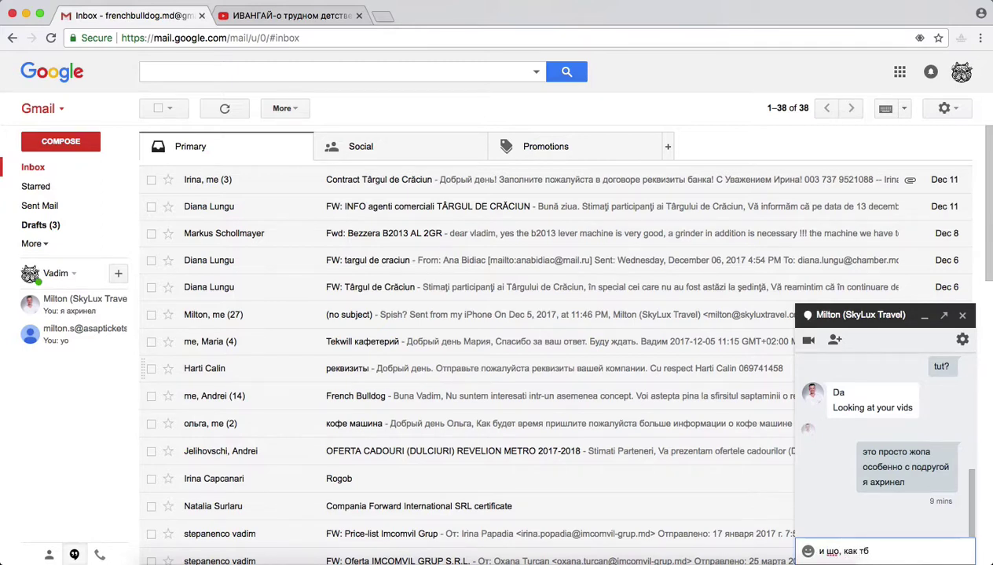
key(BackSpace)
text(ебе?)
key(Return)
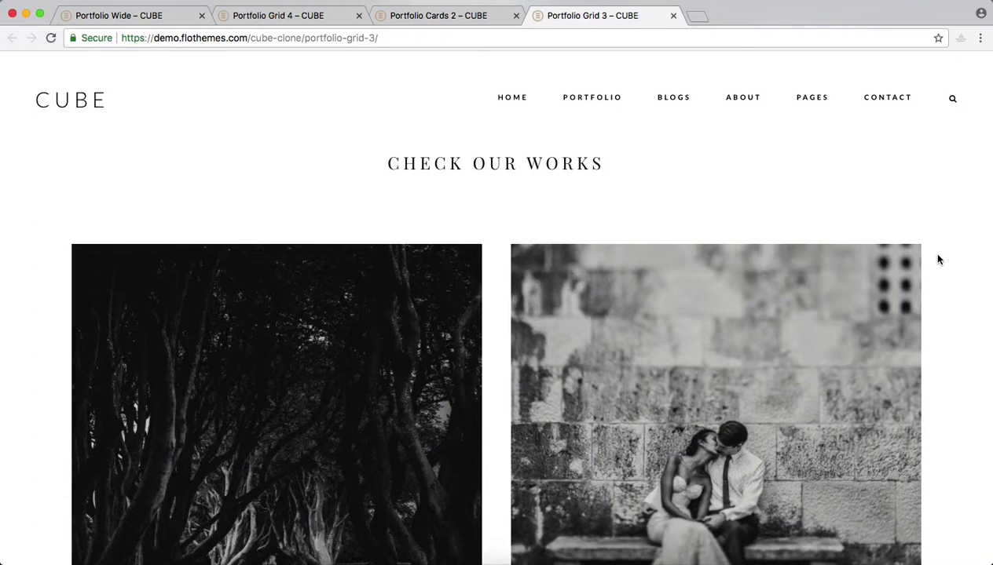
Back in the WordPress page editor, open the Layout templates and preview Listing
key(super+Tab)
scroll(939, 259, down, 10)
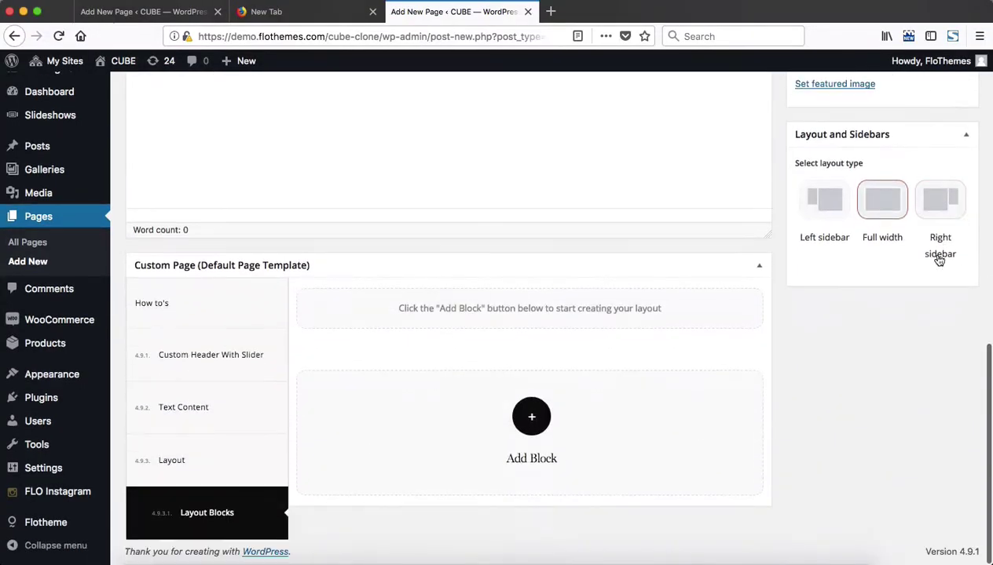
scroll(170, 446, up, 1)
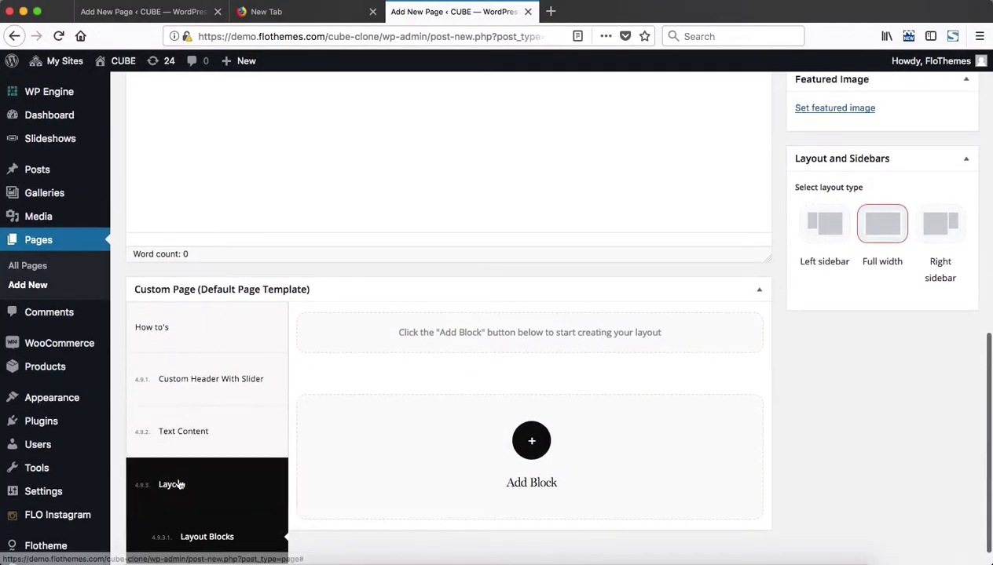
click(172, 482)
scroll(233, 442, down, 5)
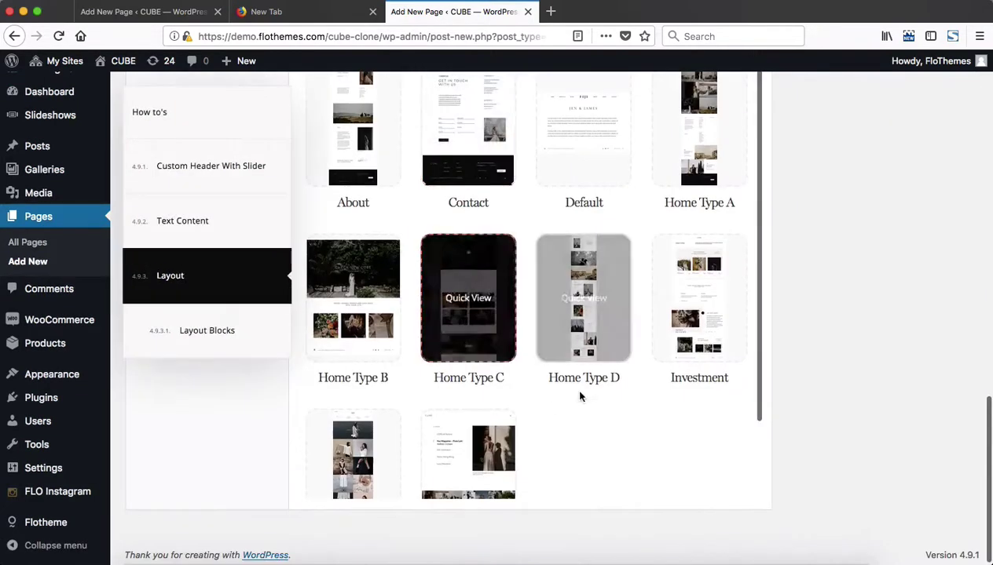
scroll(441, 414, down, 1)
click(353, 390)
Apply the Listing template, confirm replacing the current blocks, and scroll to the 4.4.3 Listing block
scroll(656, 305, up, 5)
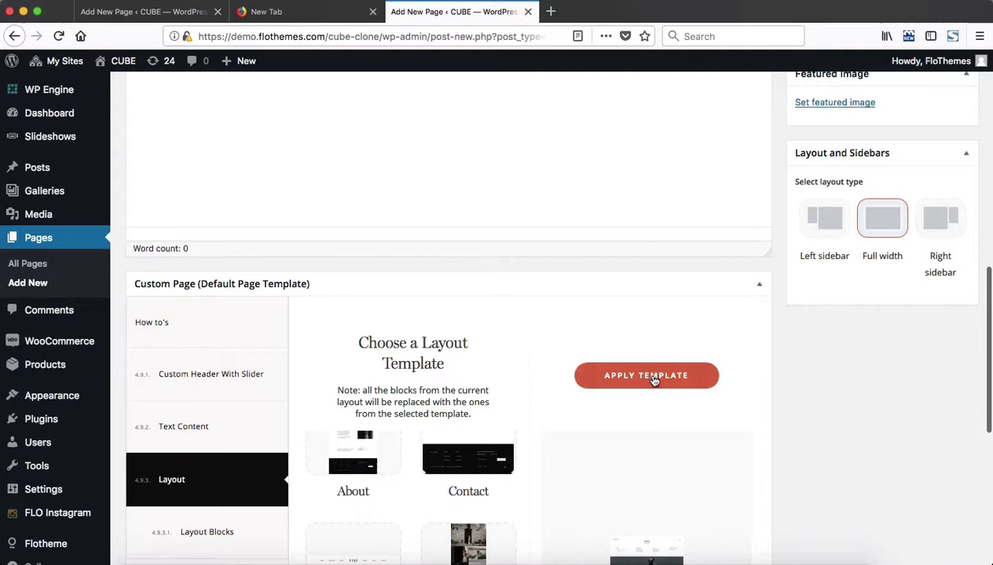
click(646, 376)
click(640, 269)
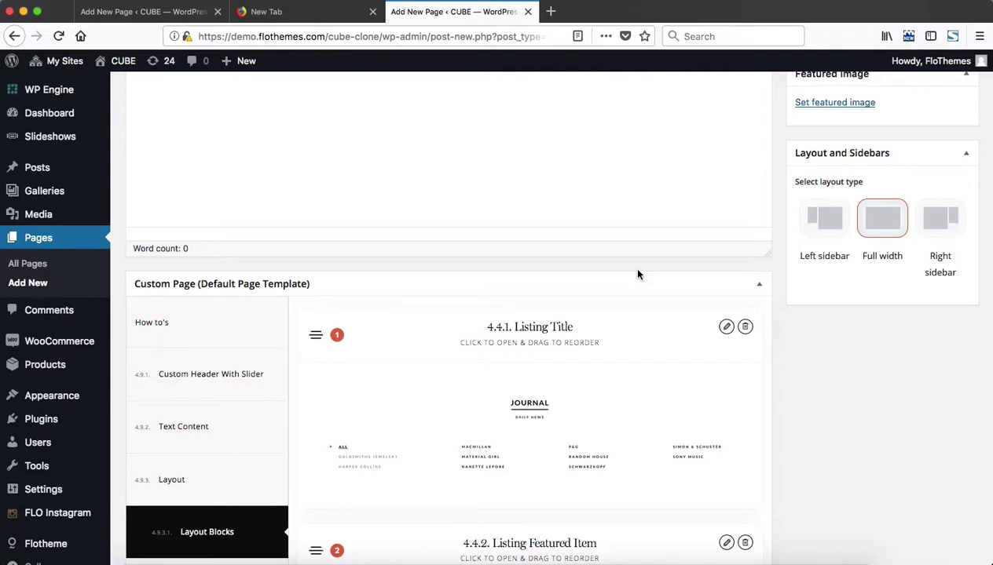
scroll(637, 274, down, 2)
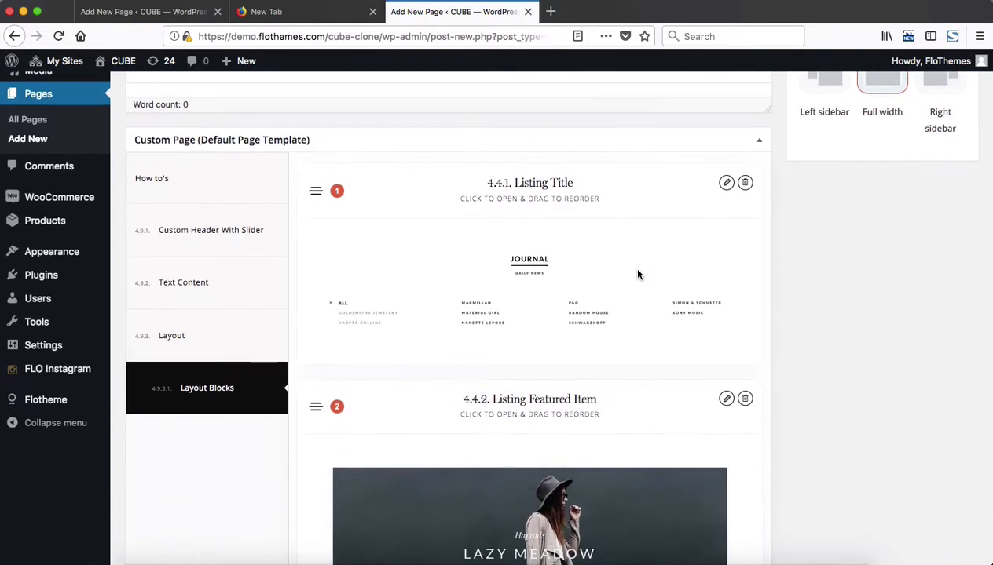
scroll(638, 274, down, 6)
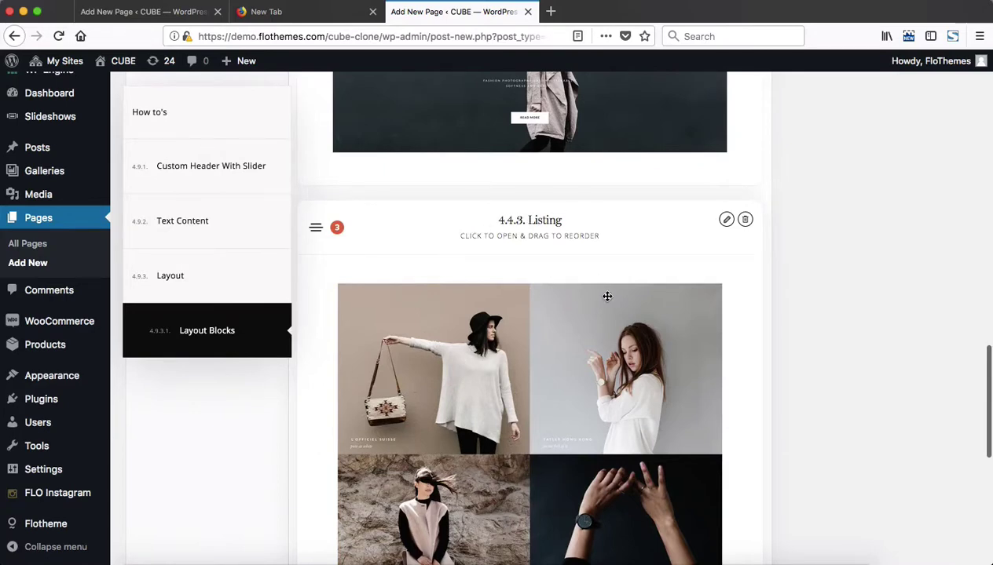
scroll(607, 296, up, 3)
scroll(604, 290, down, 2)
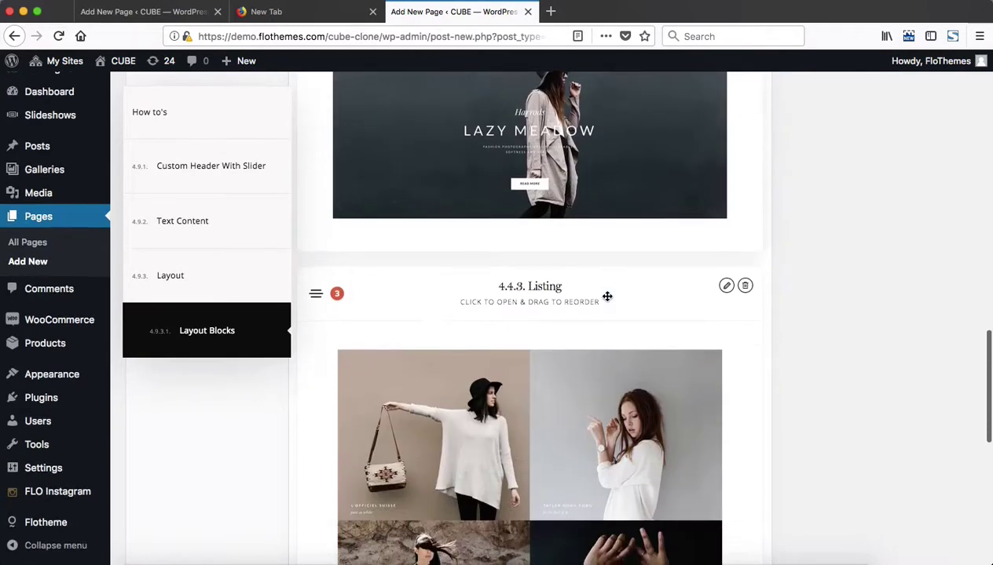
Open the 4.4.3 Listing block's settings and review Post Categories and the Classic, Grid, Grid 2, Grid 3 layouts
click(436, 298)
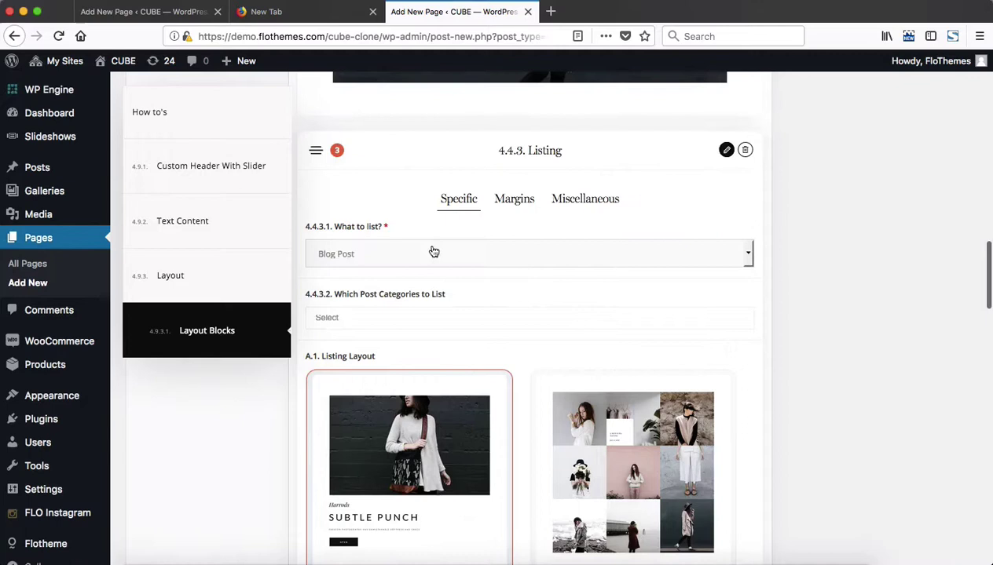
click(373, 325)
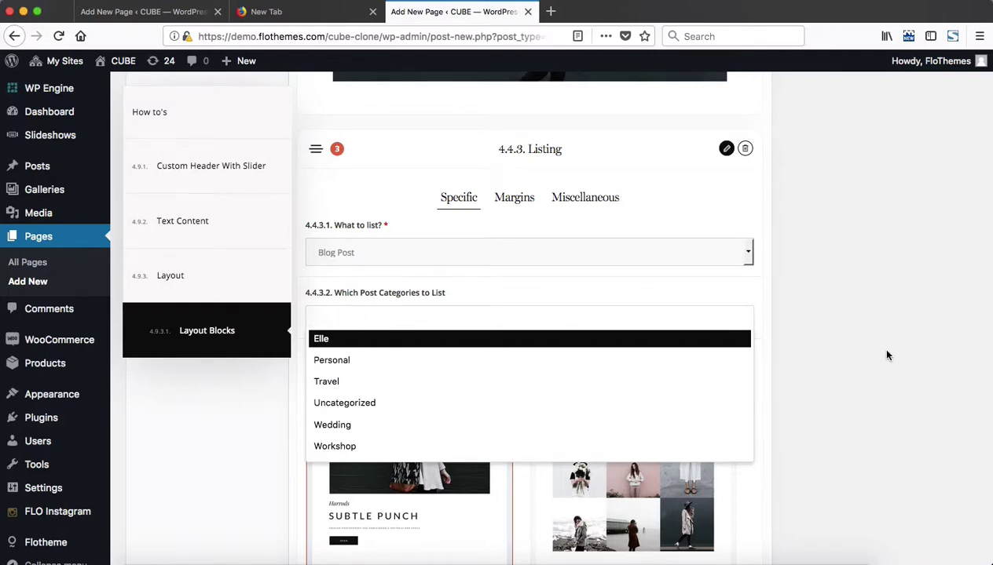
click(929, 353)
scroll(929, 352, down, 4)
scroll(575, 234, down, 4)
scroll(575, 234, down, 5)
scroll(574, 234, up, 4)
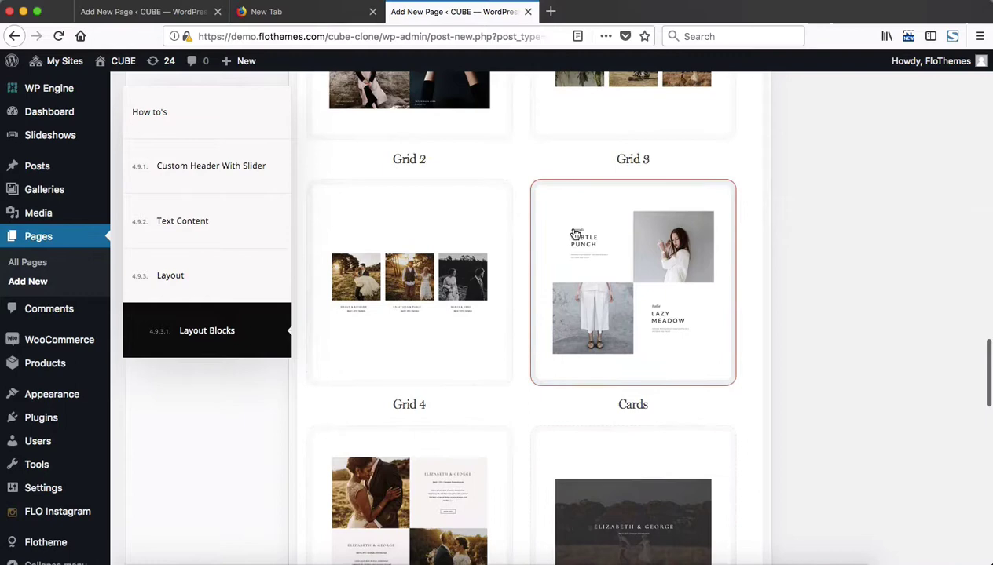
scroll(575, 234, up, 5)
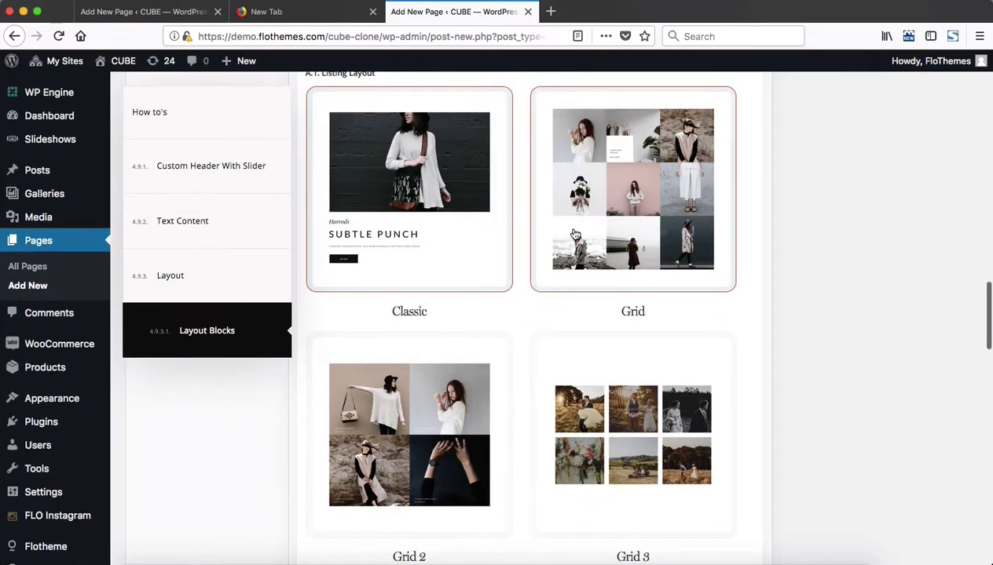
scroll(575, 234, down, 1)
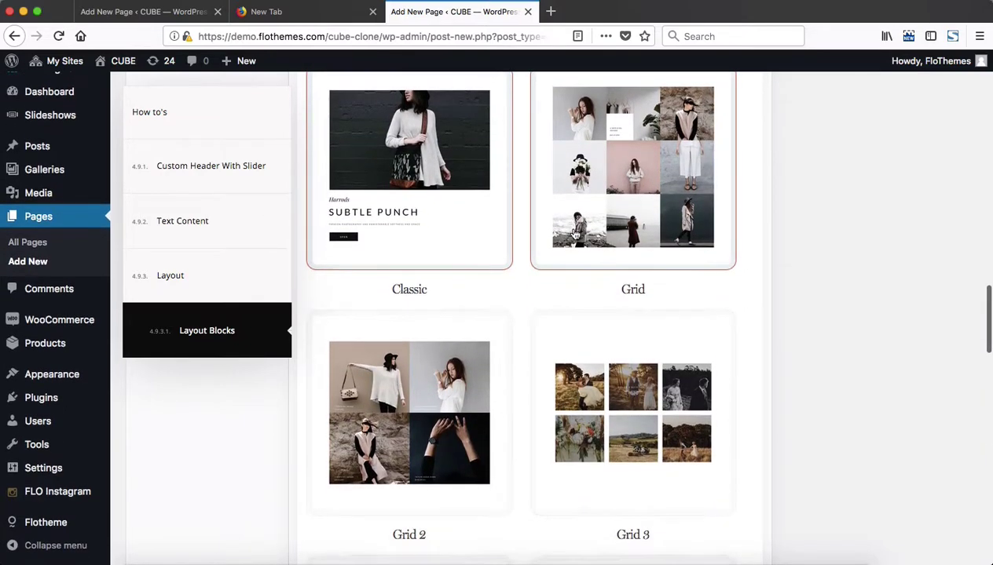
scroll(575, 234, down, 3)
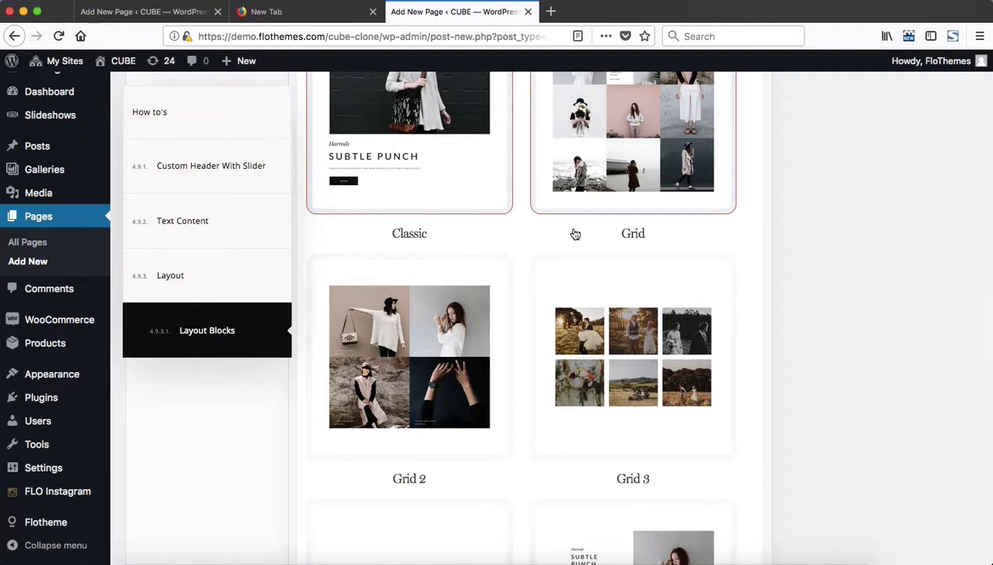
scroll(804, 366, down, 10)
scroll(804, 366, up, 10)
scroll(440, 351, up, 5)
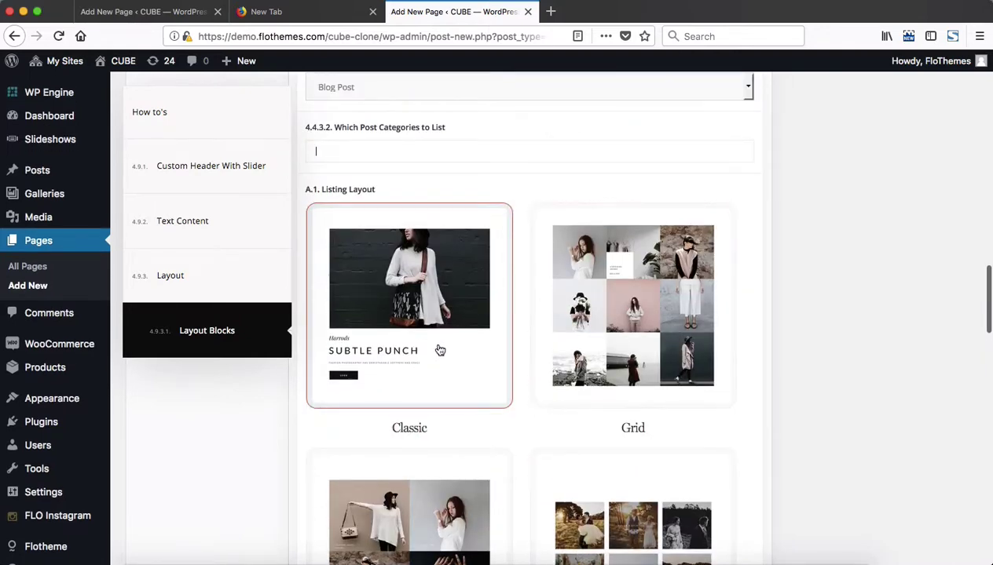
scroll(797, 335, down, 18)
scroll(797, 335, down, 10)
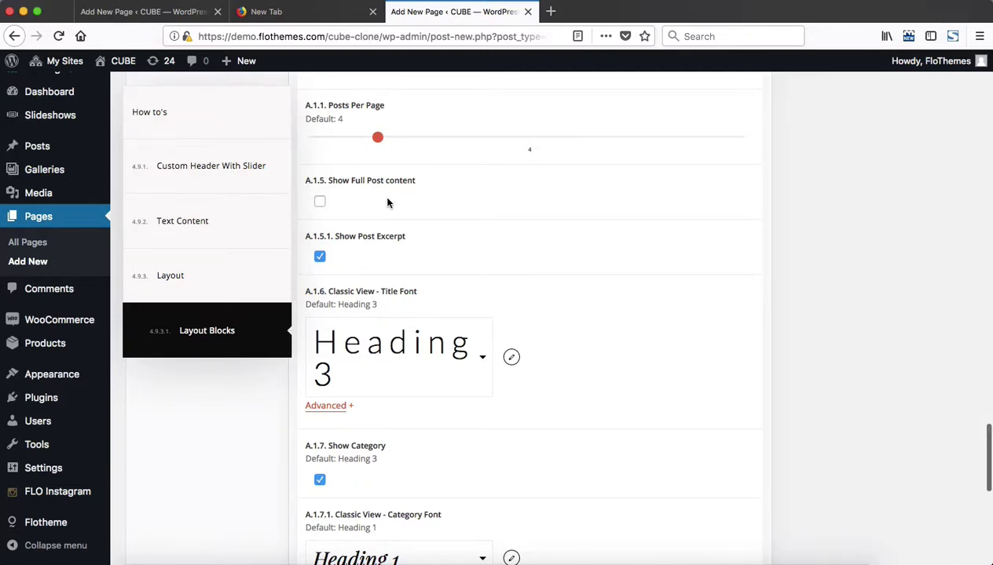
scroll(387, 203, down, 2)
scroll(481, 165, down, 4)
scroll(507, 369, up, 4)
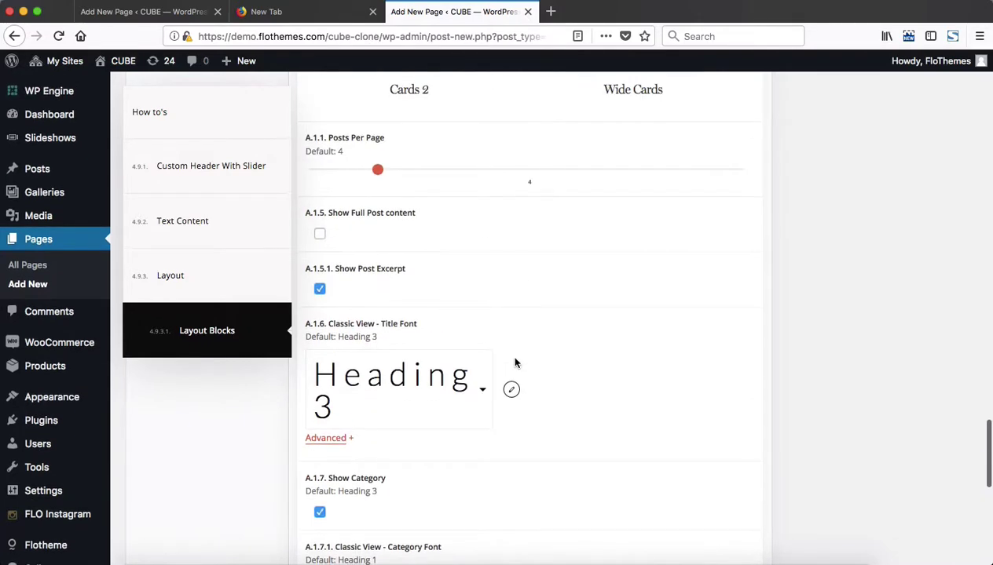
scroll(515, 363, up, 8)
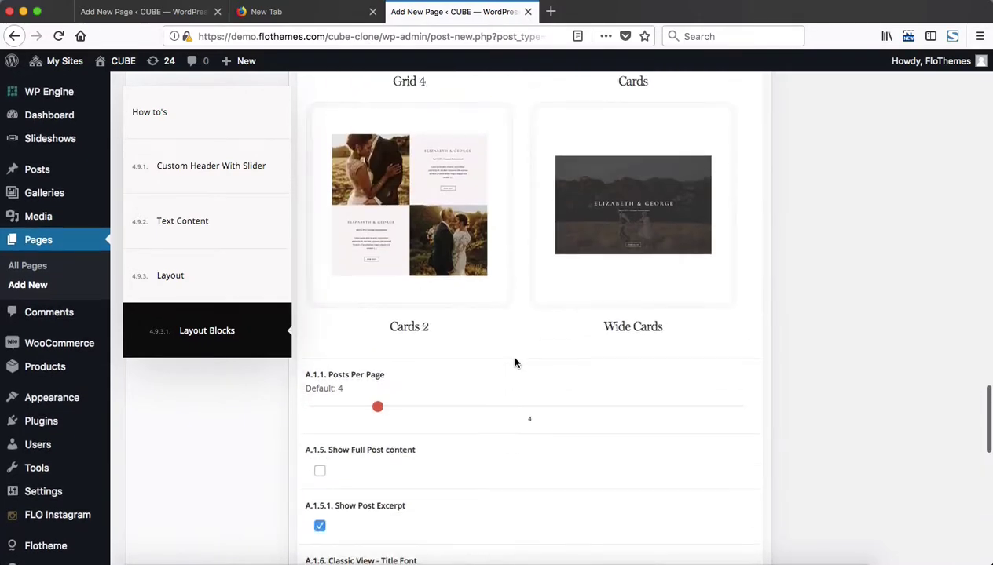
scroll(515, 363, up, 1)
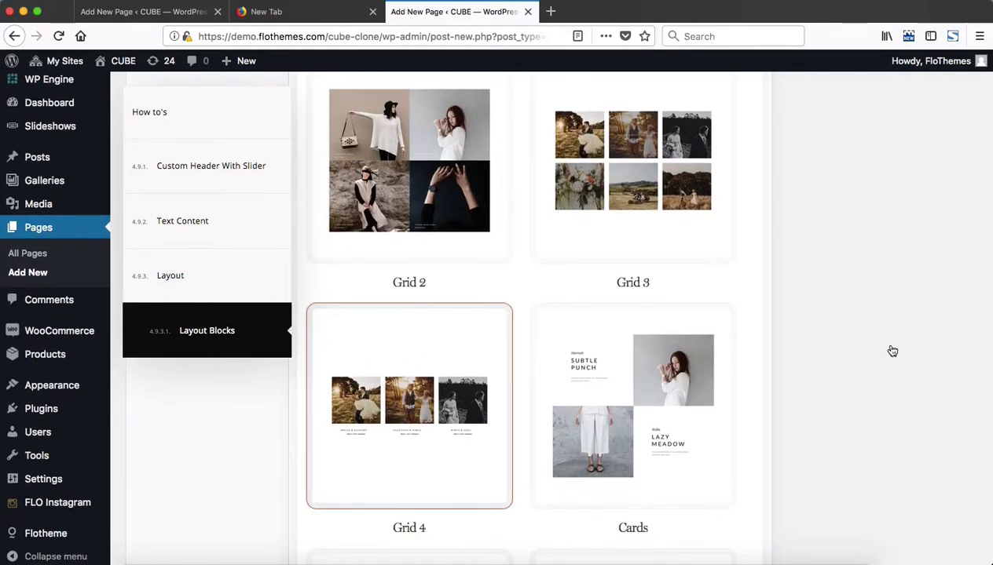
scroll(890, 350, down, 9)
scroll(891, 350, up, 2)
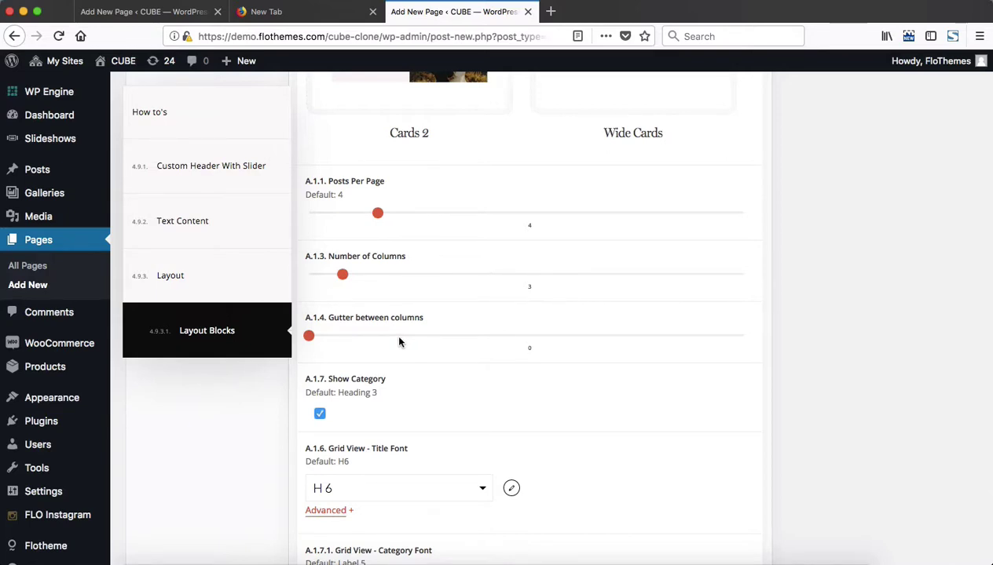
scroll(399, 341, down, 8)
scroll(399, 343, up, 15)
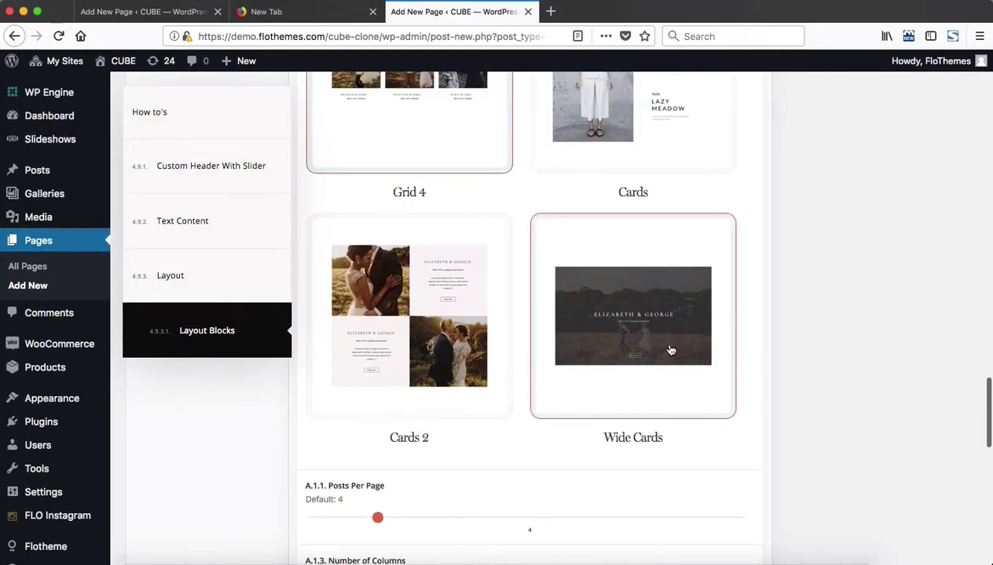
Pick the Wide Cards listing layout and look over its overlay and button settings
click(671, 351)
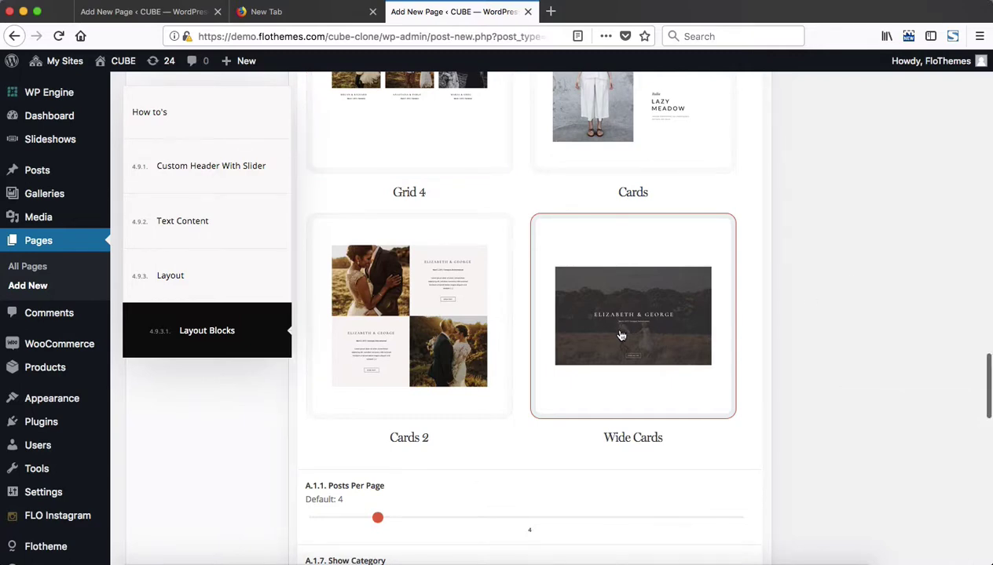
scroll(620, 336, down, 9)
scroll(621, 335, up, 4)
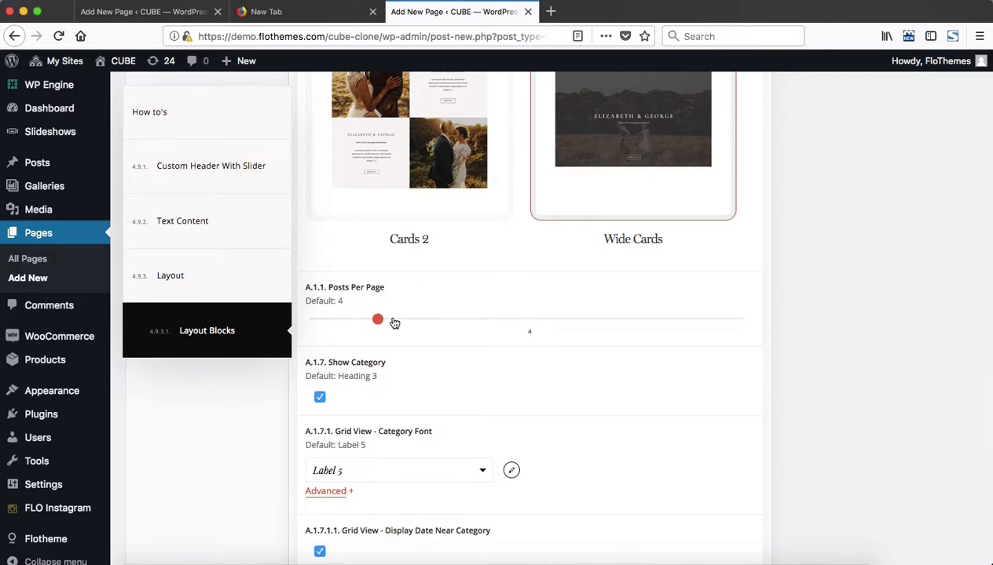
scroll(393, 322, up, 1)
scroll(395, 323, down, 8)
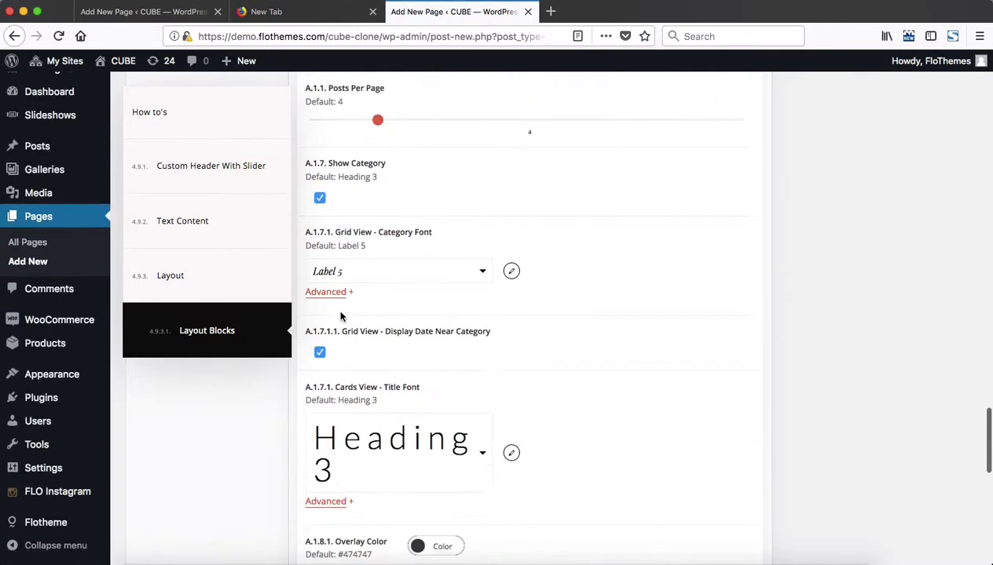
scroll(478, 337, down, 2)
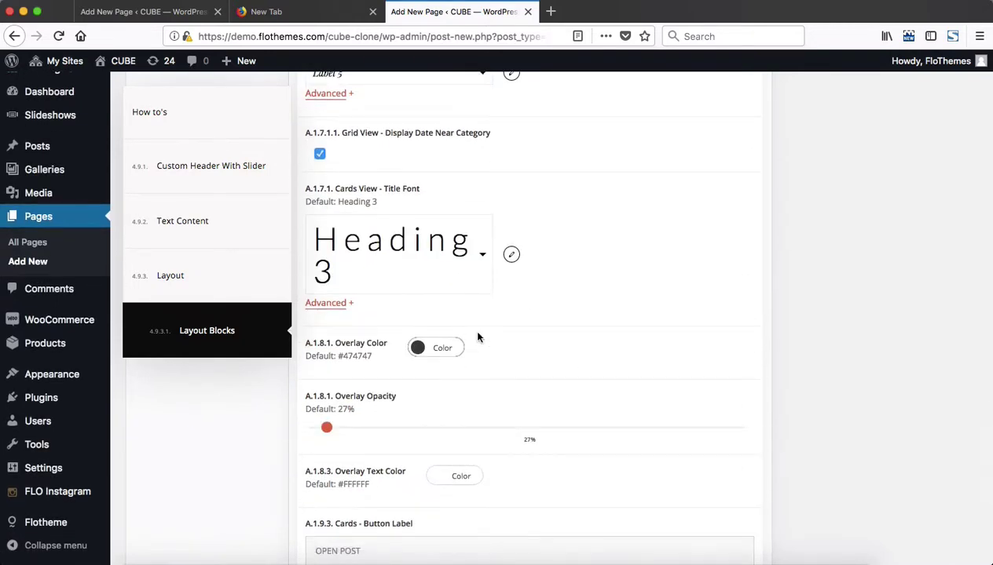
scroll(478, 337, down, 4)
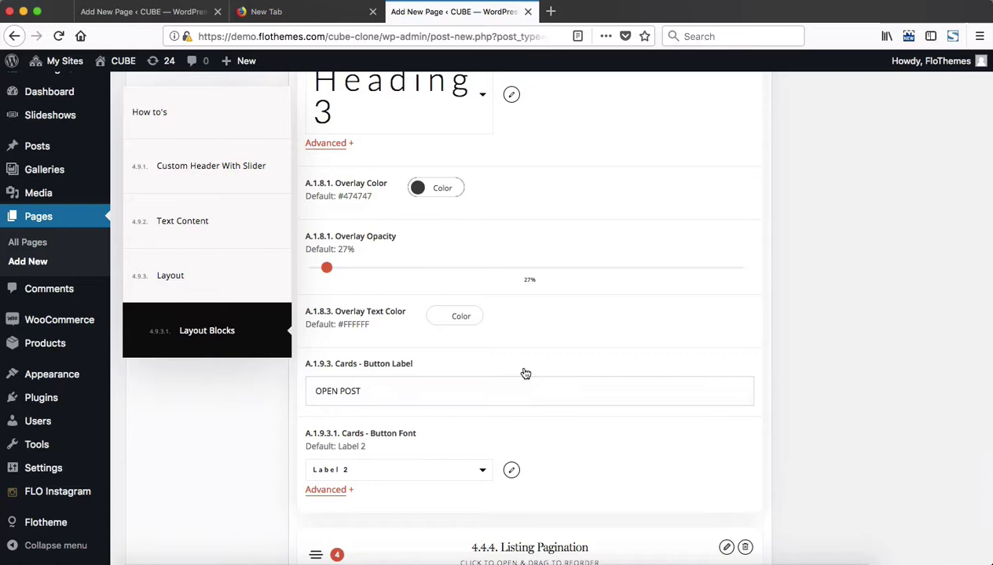
scroll(525, 370, up, 10)
scroll(524, 374, up, 12)
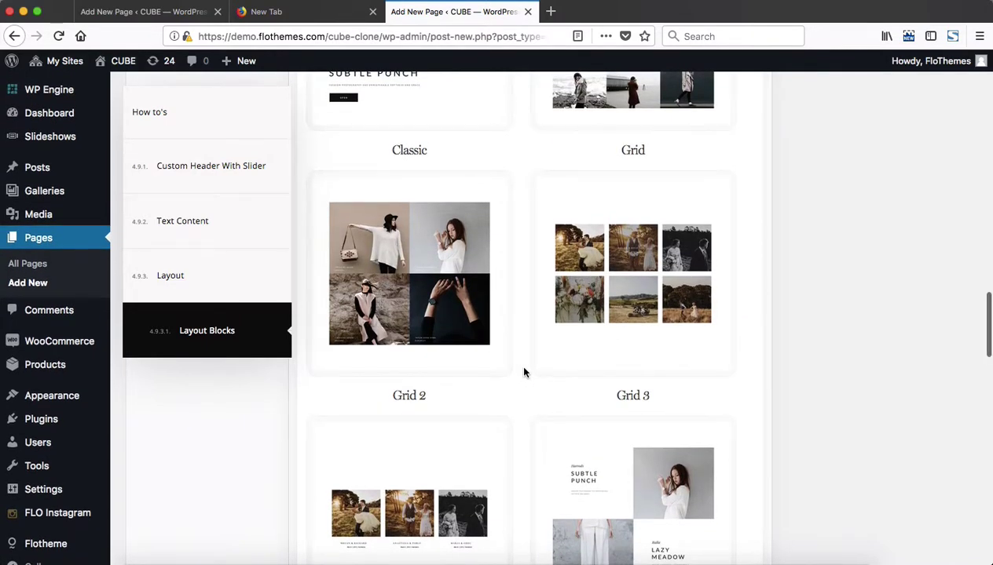
scroll(525, 373, down, 12)
scroll(525, 373, down, 5)
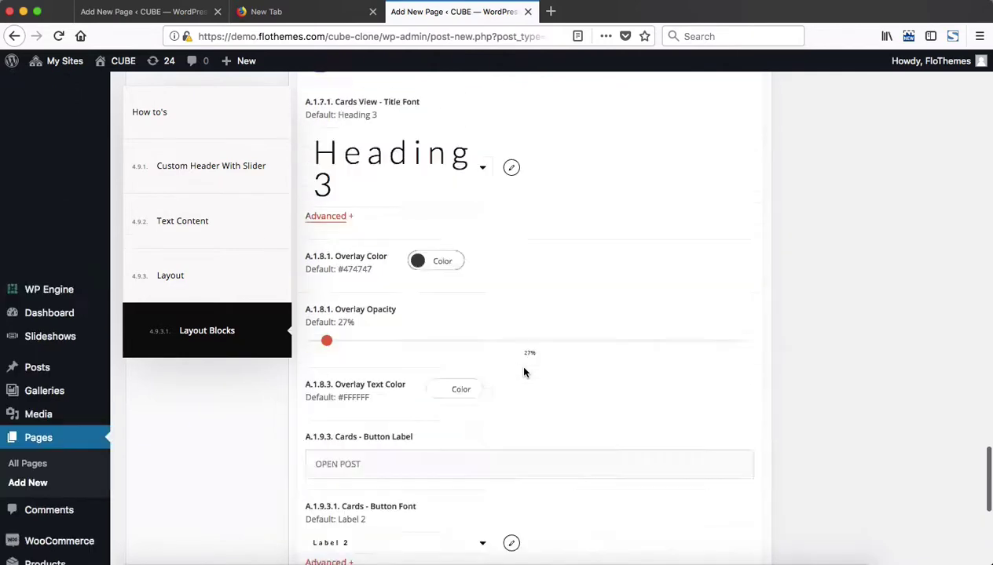
scroll(524, 373, up, 18)
Collapse the Listing block and insert an Instagram block as block 5, below 4.4.4 Listing Pagination
scroll(524, 373, up, 6)
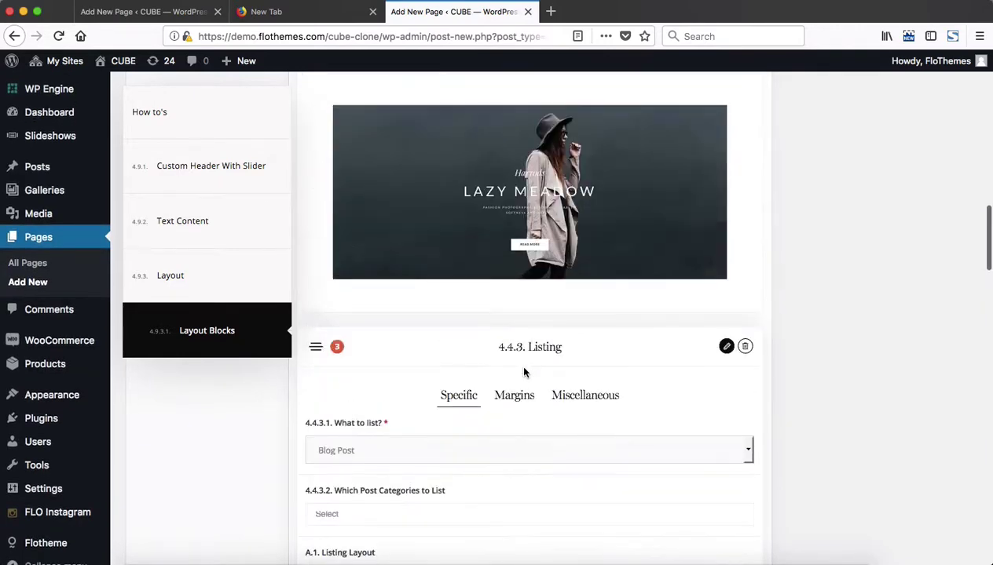
click(603, 340)
scroll(846, 383, down, 4)
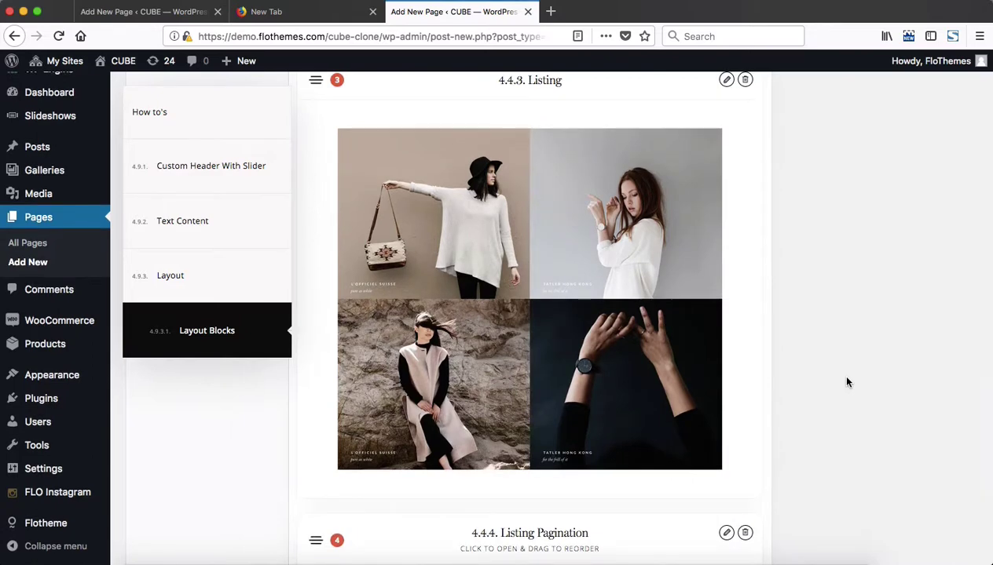
scroll(846, 382, down, 4)
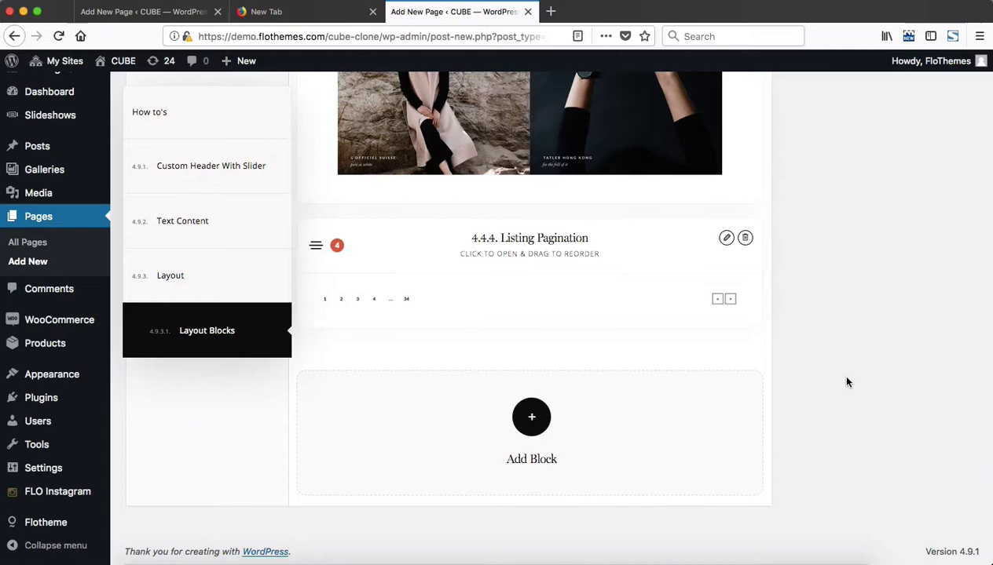
click(531, 417)
scroll(505, 317, down, 6)
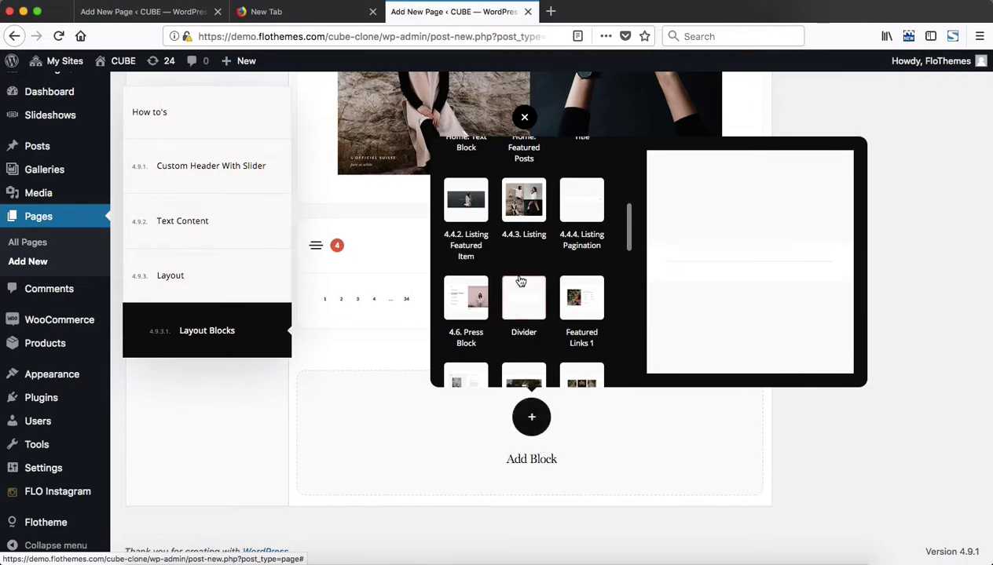
scroll(520, 280, down, 5)
scroll(487, 312, down, 1)
click(467, 257)
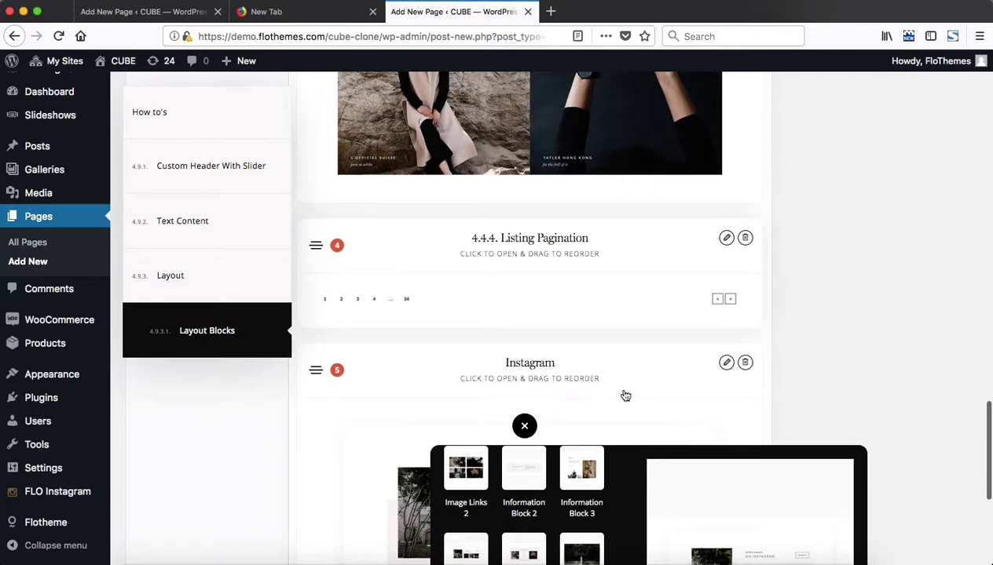
scroll(625, 394, down, 2)
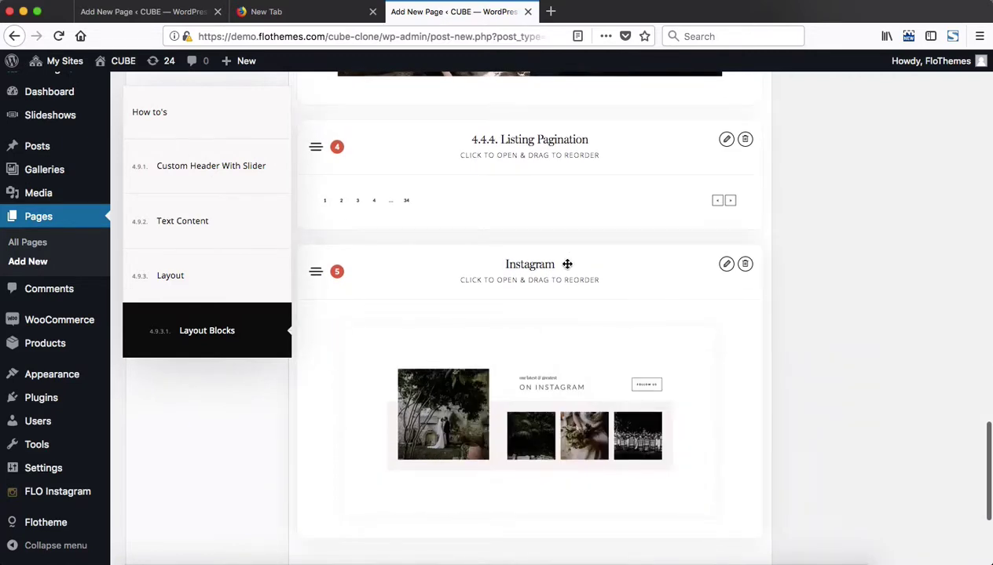
Expand the Instagram block and look over its Pretitle, Title and Images fields
click(567, 263)
scroll(565, 268, down, 6)
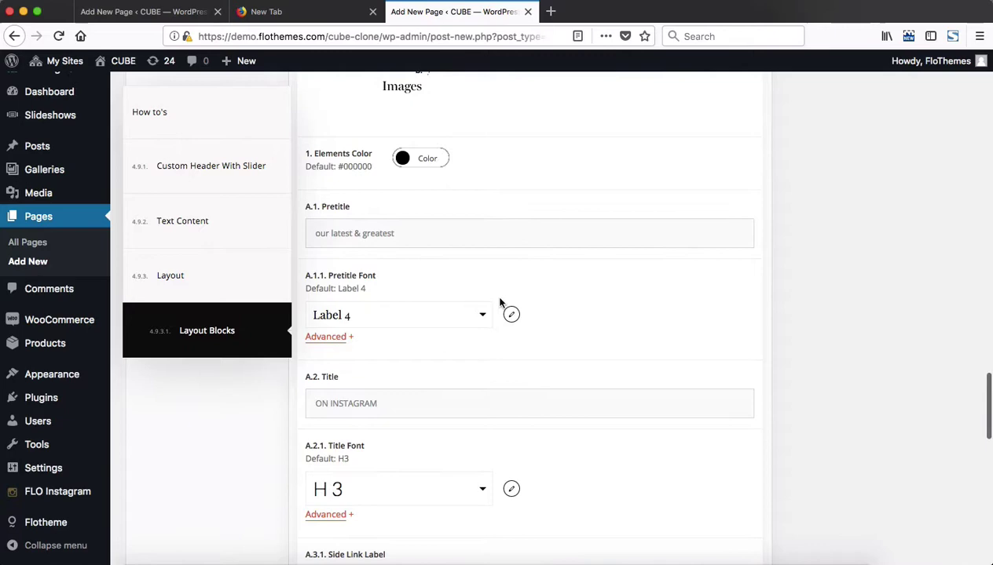
scroll(465, 314, down, 10)
scroll(467, 314, up, 2)
scroll(478, 281, down, 3)
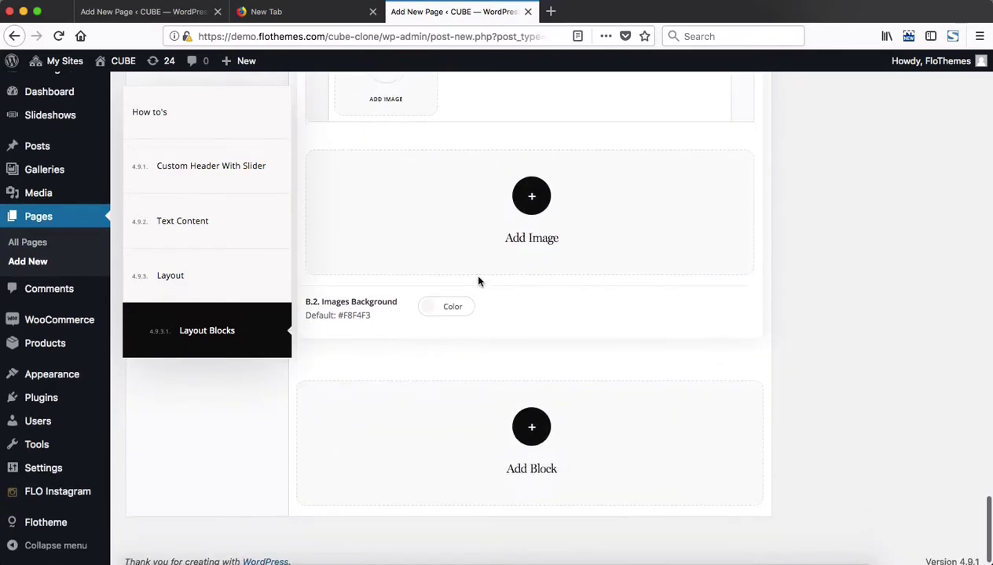
scroll(479, 281, up, 8)
scroll(478, 281, up, 10)
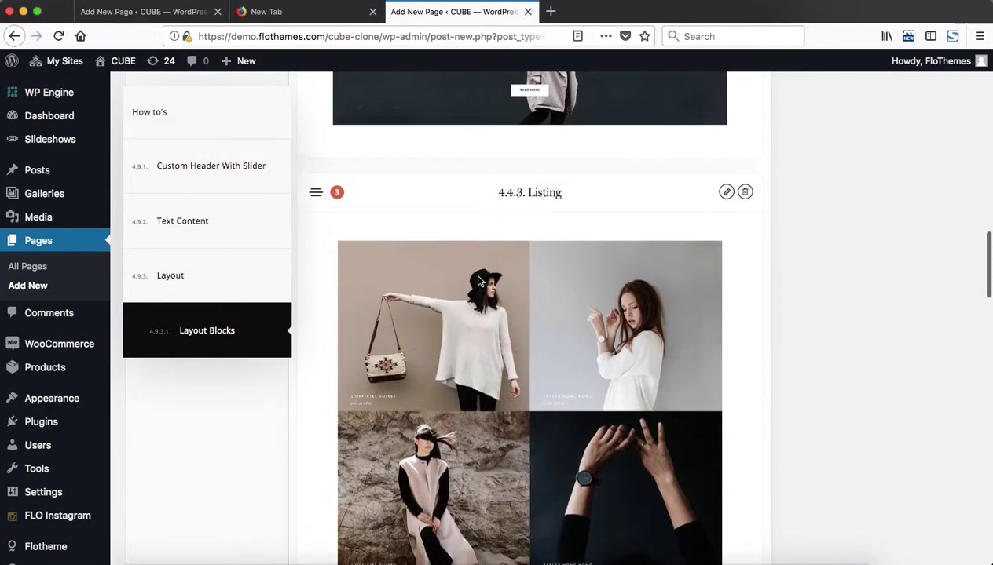
key(Escape)
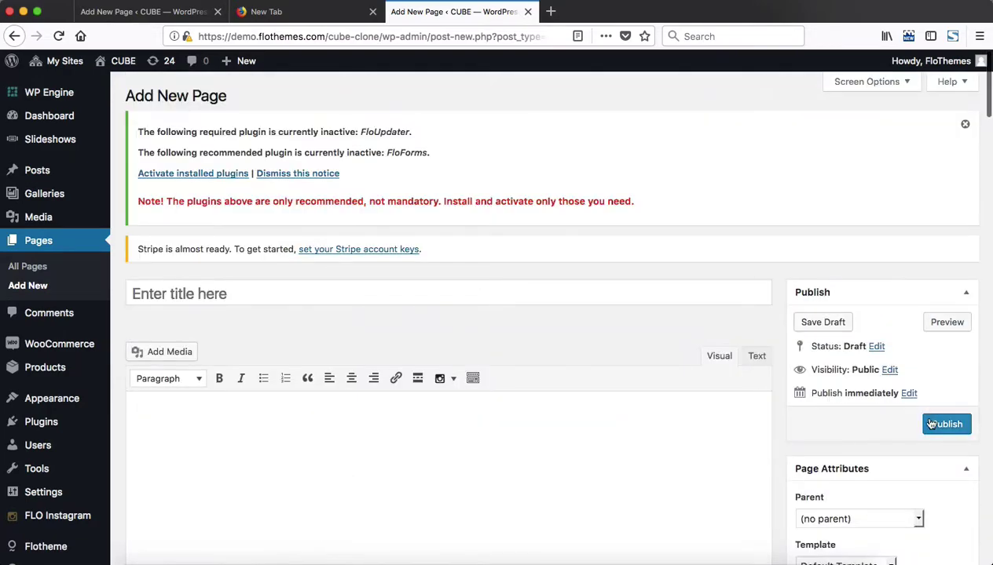
scroll(747, 295, down, 20)
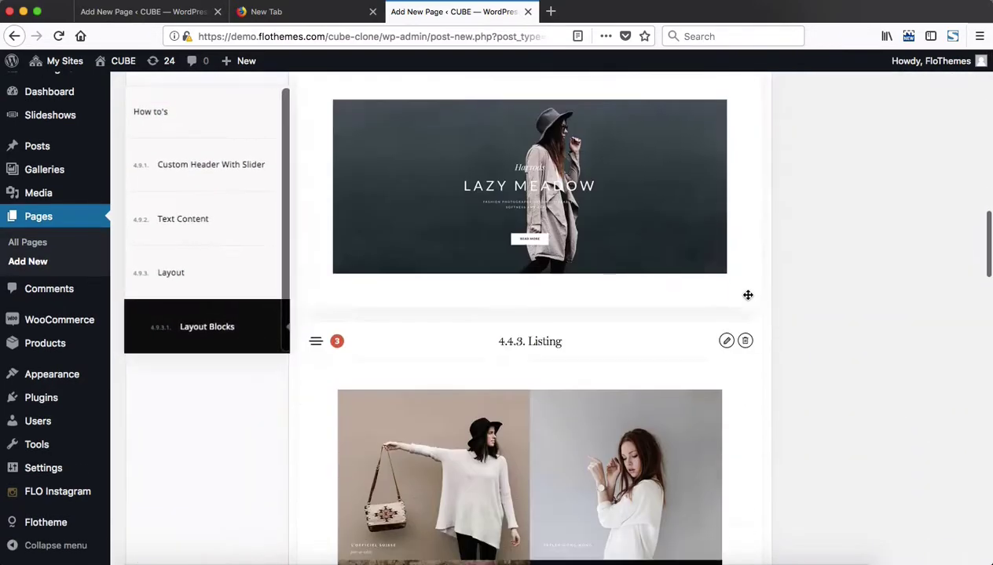
scroll(748, 296, down, 5)
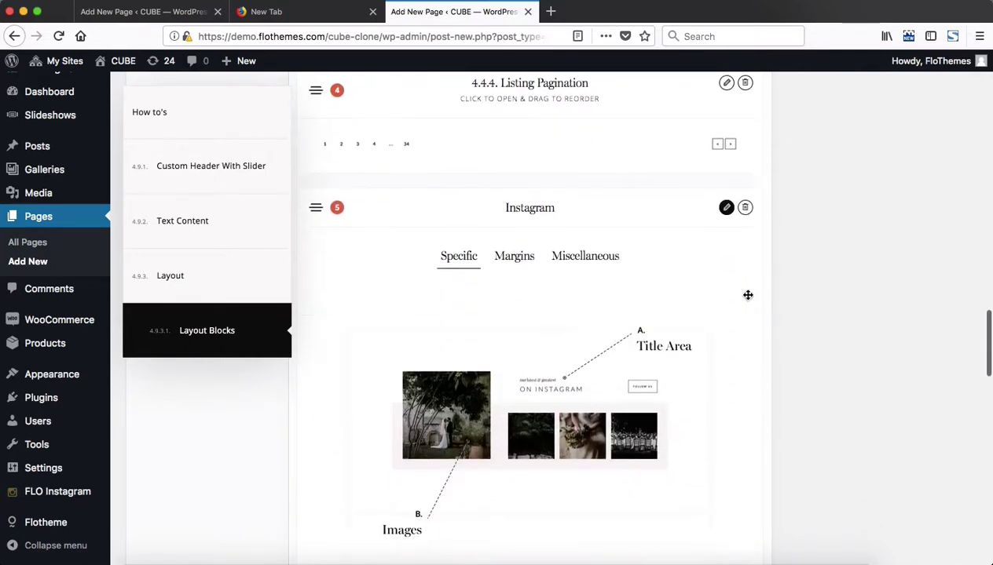